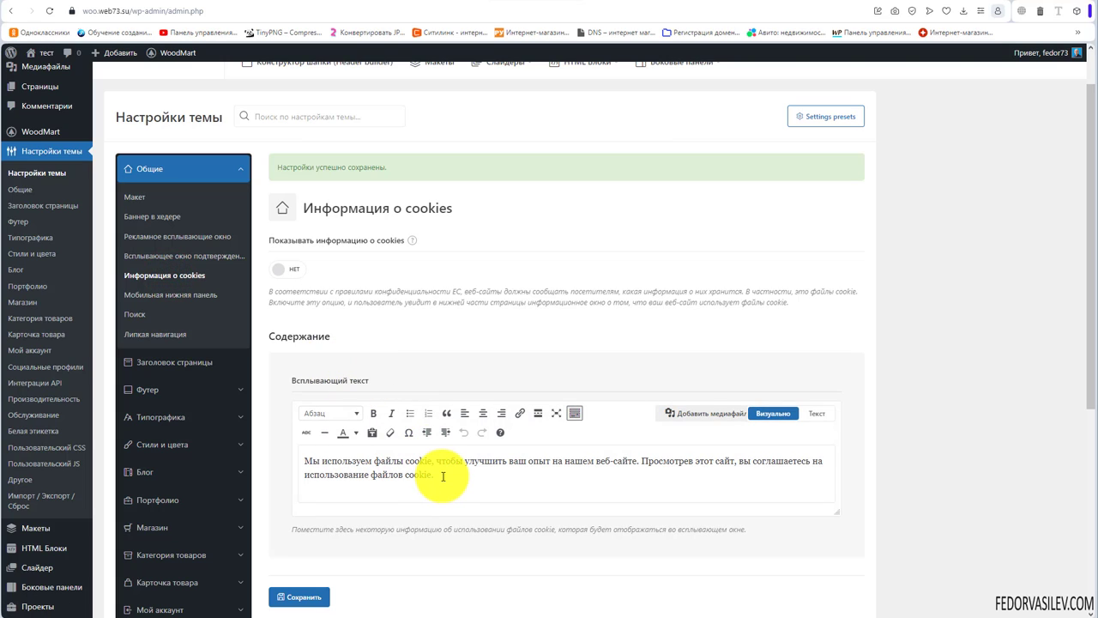
{"action": "left_click_drag", "start_coordinate": [441, 475], "coordinate": [306, 454]}
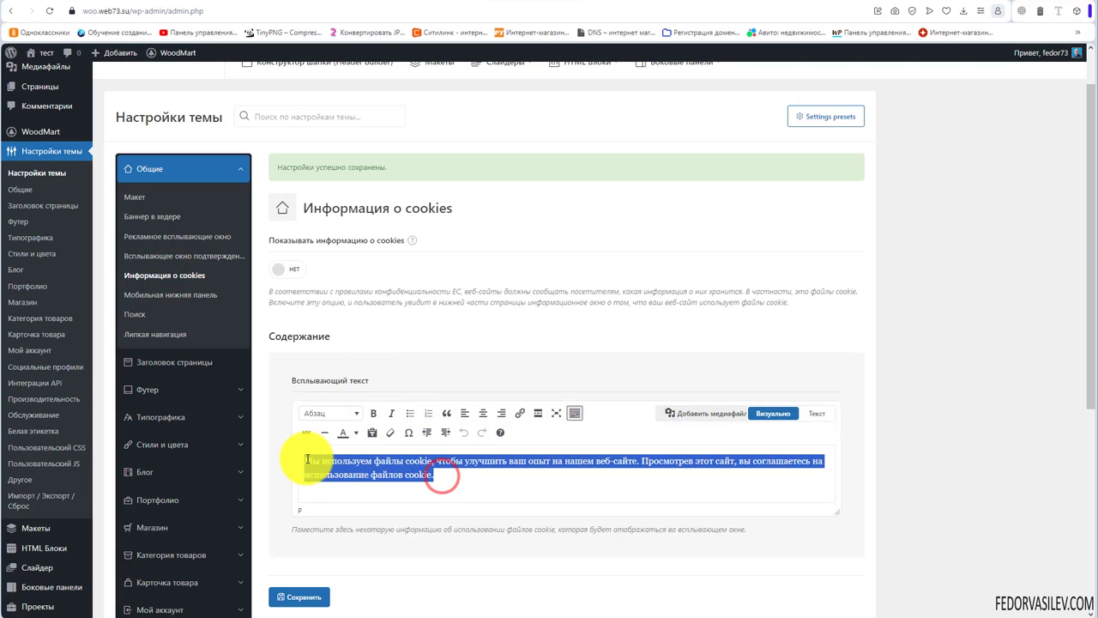
{"action": "left_click", "coordinate": [428, 476]}
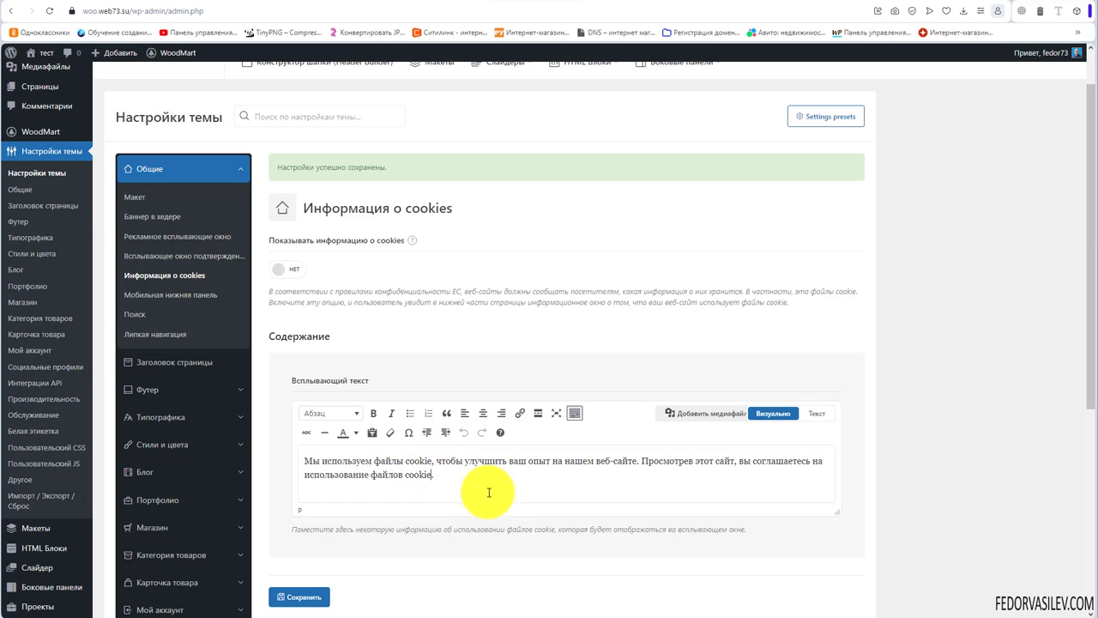
Open the Рекламное всплывающее окно settings and enable the promo popup
{"action": "left_click", "coordinate": [177, 236]}
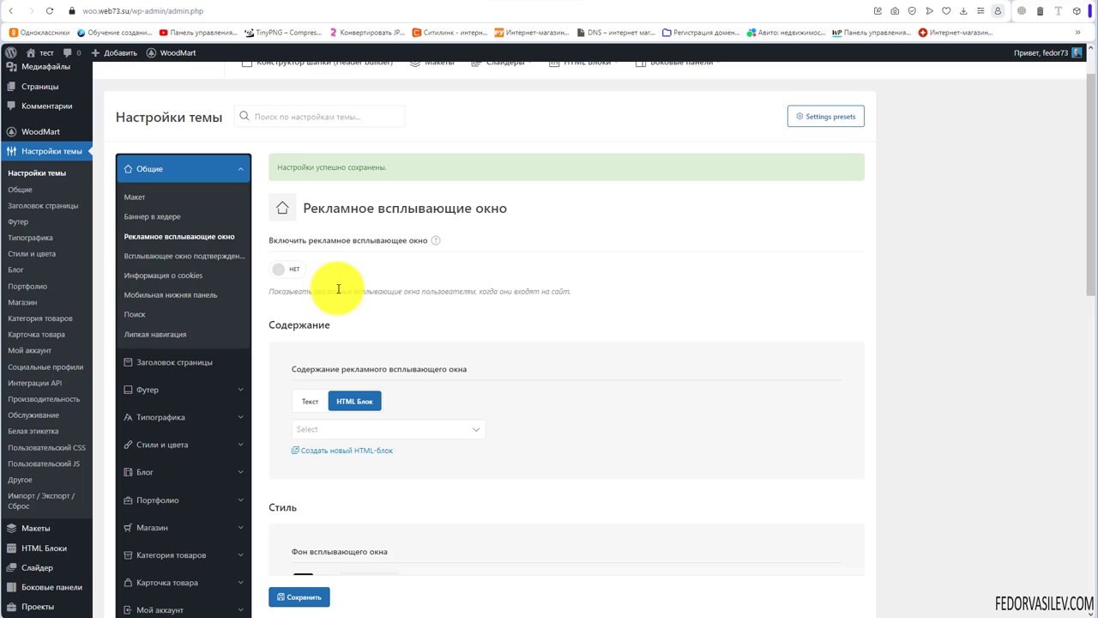
{"action": "mouse_move", "coordinate": [435, 244]}
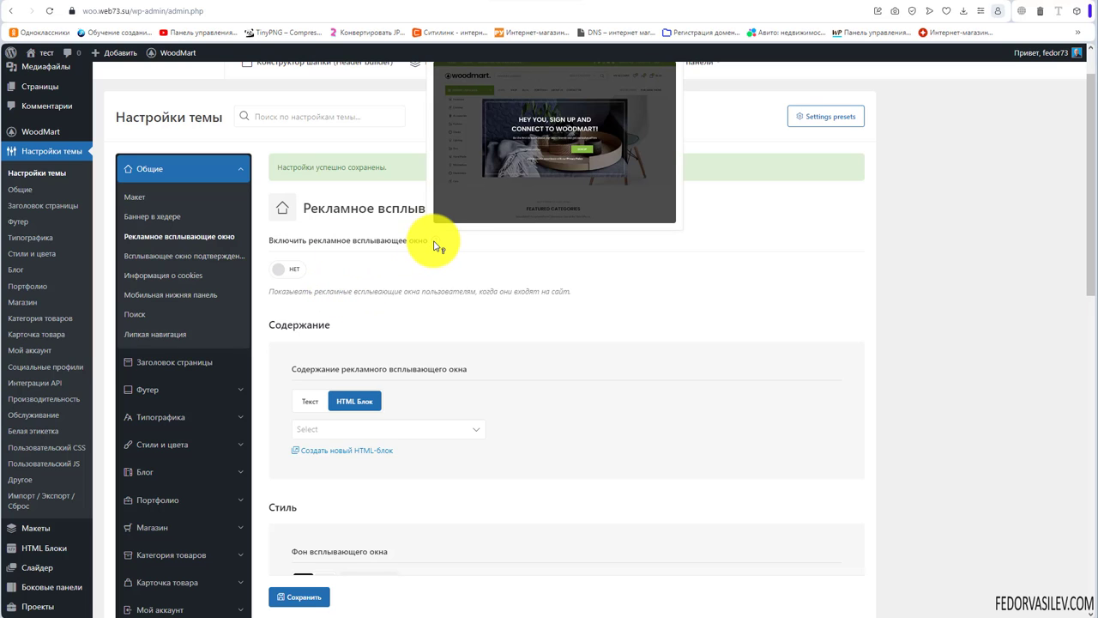
{"action": "scroll", "coordinate": [435, 246], "scroll_direction": "up", "scroll_amount": 1}
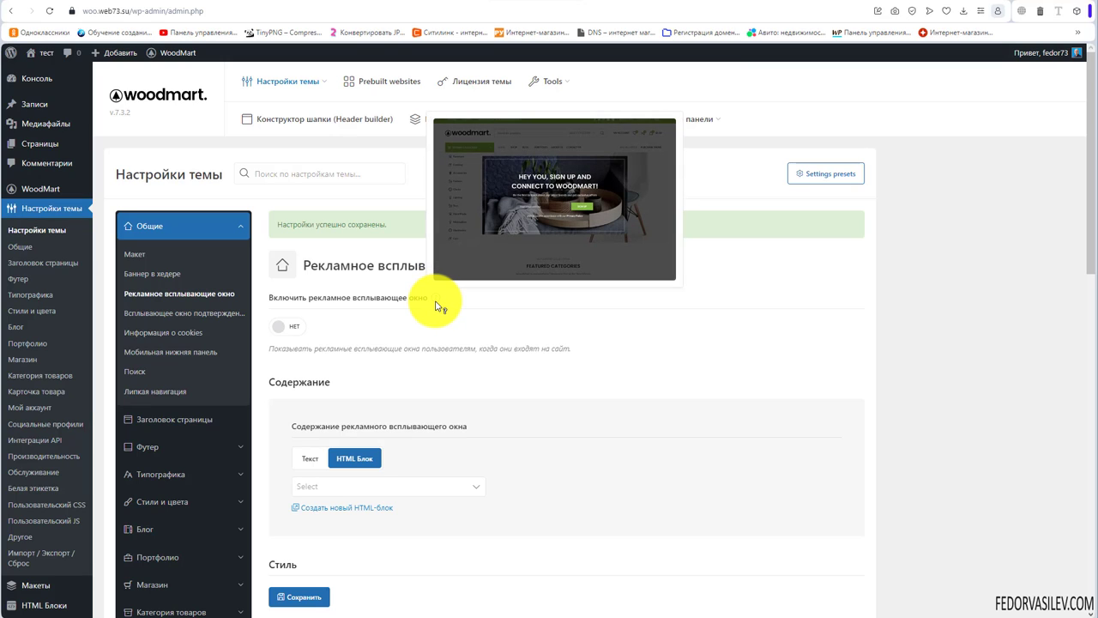
{"action": "left_click", "coordinate": [288, 326]}
Set the promo popup's content to the HTML block "для категорий ак. ID:(121)"
{"action": "scroll", "coordinate": [507, 341], "scroll_direction": "down", "scroll_amount": 3}
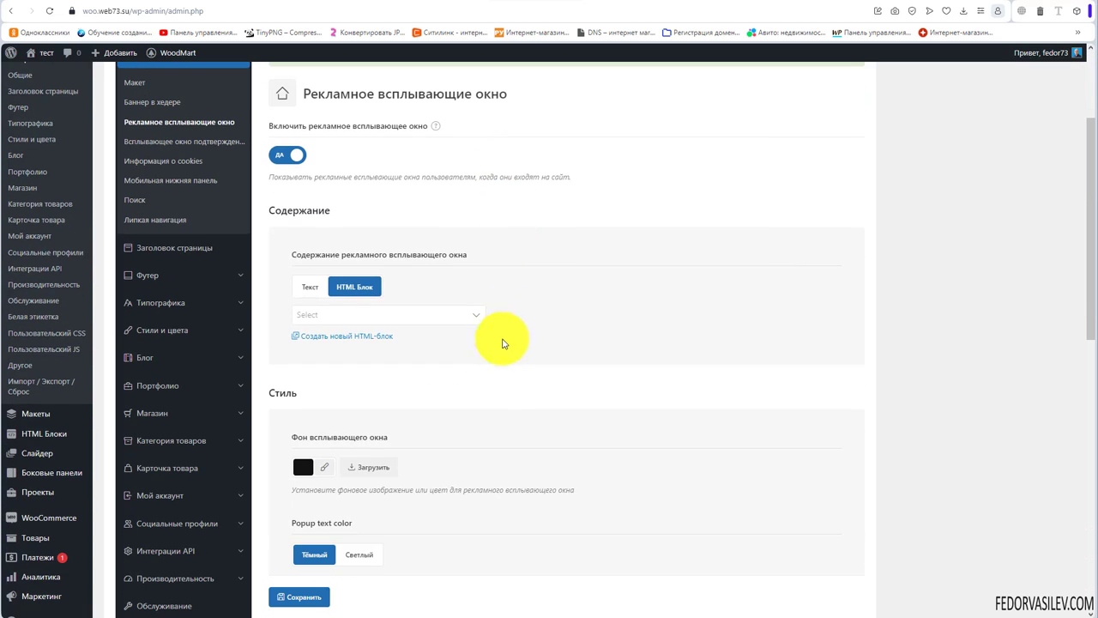
{"action": "left_click", "coordinate": [308, 288]}
{"action": "left_click", "coordinate": [340, 370]}
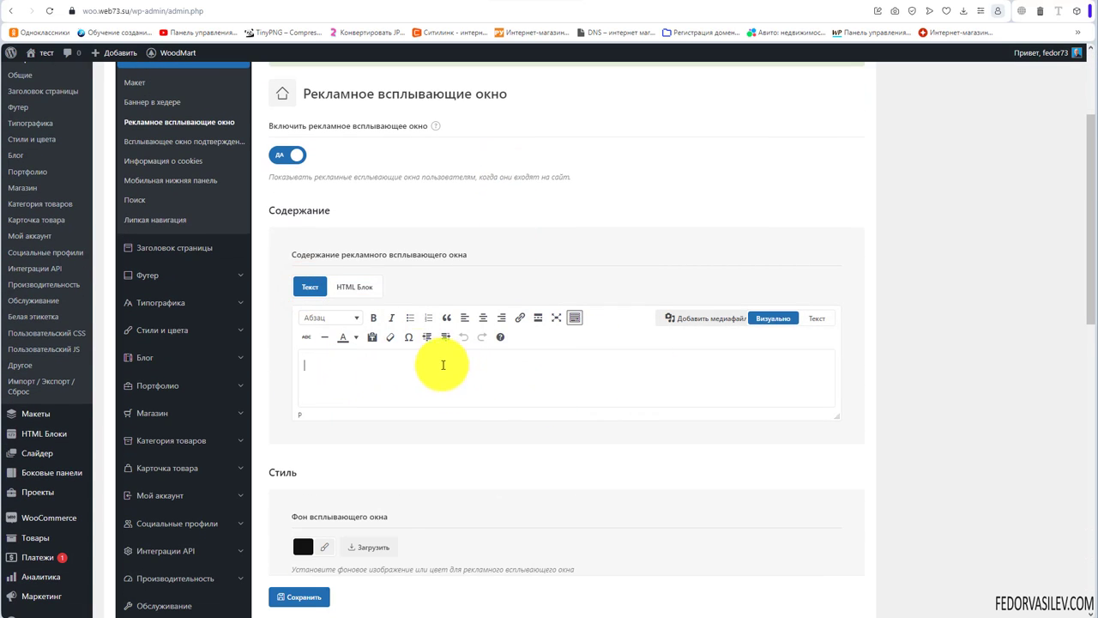
{"action": "left_click", "coordinate": [355, 289]}
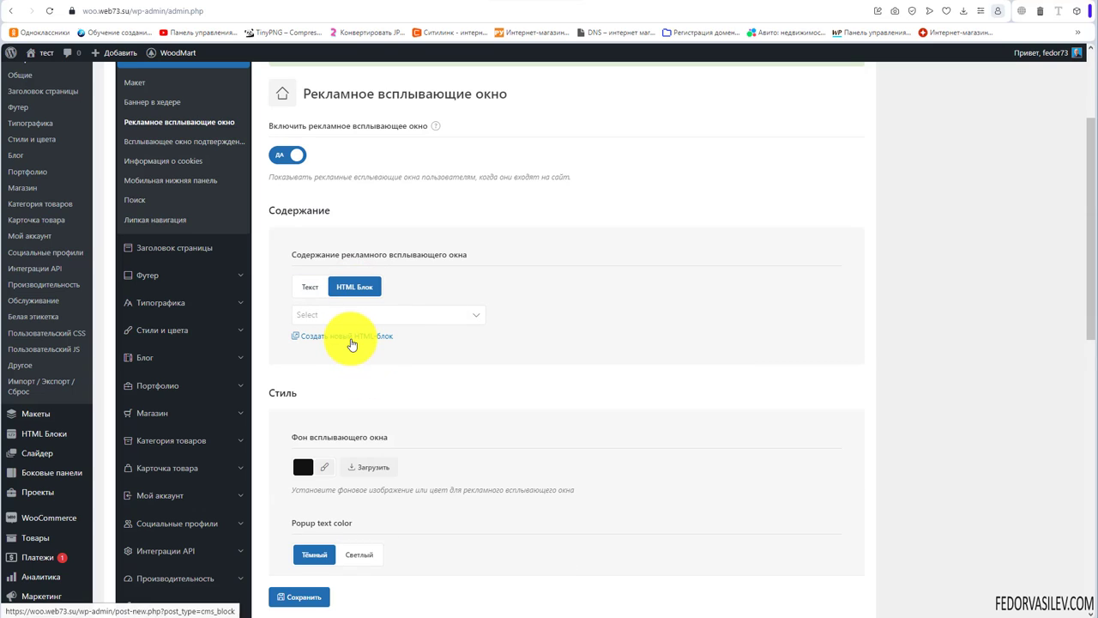
{"action": "left_click", "coordinate": [476, 317]}
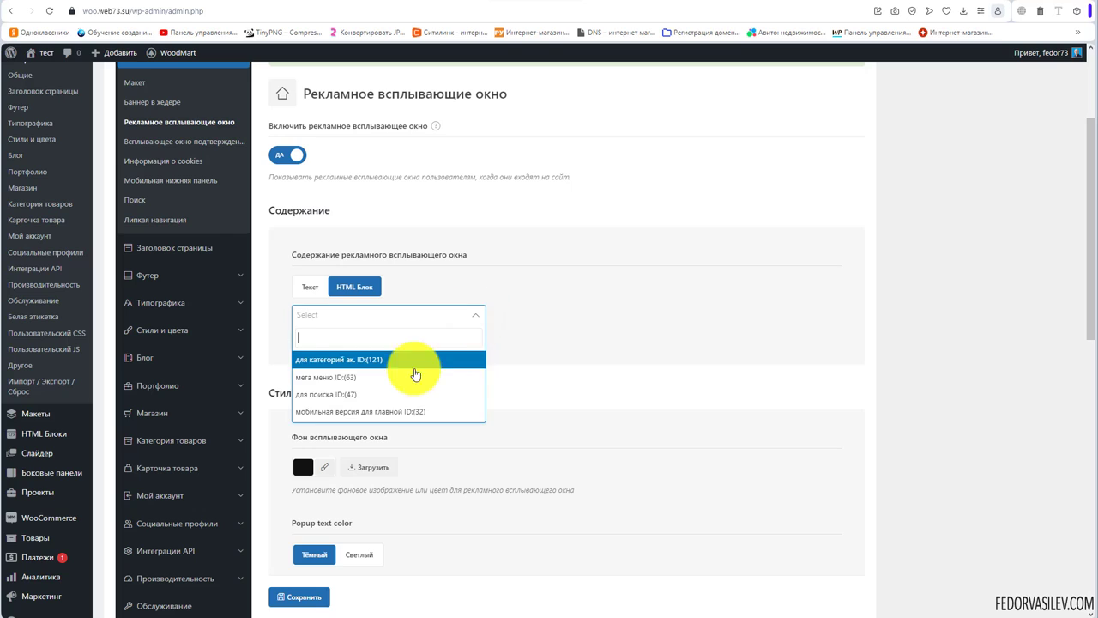
{"action": "left_click", "coordinate": [330, 359]}
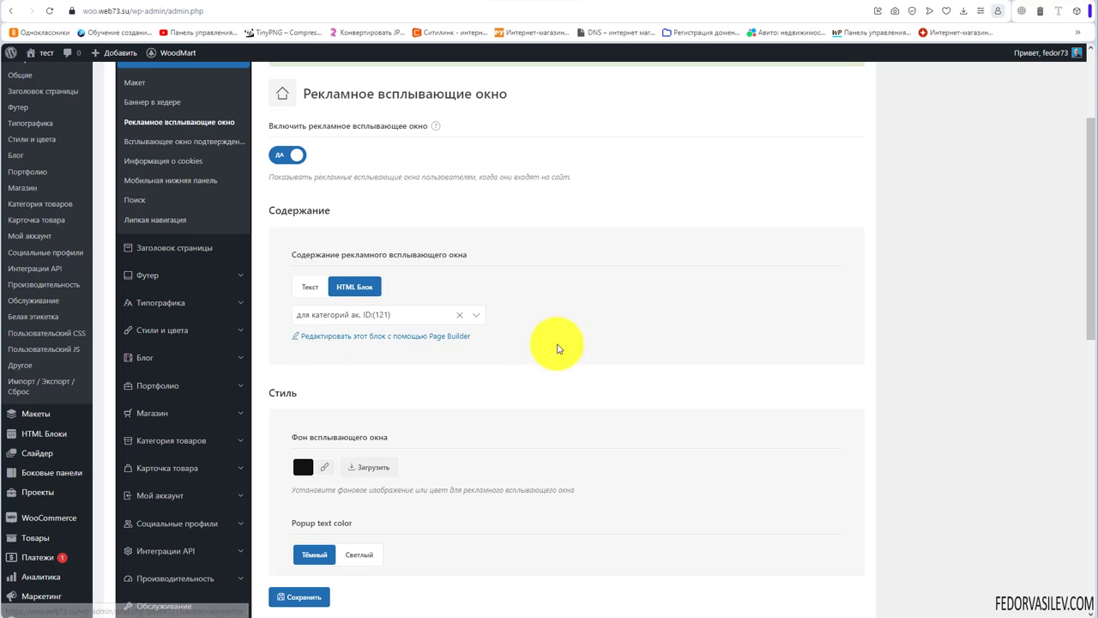
Review the popup's style options: background colour, text colour scheme and window width
{"action": "scroll", "coordinate": [578, 332], "scroll_direction": "down", "scroll_amount": 2}
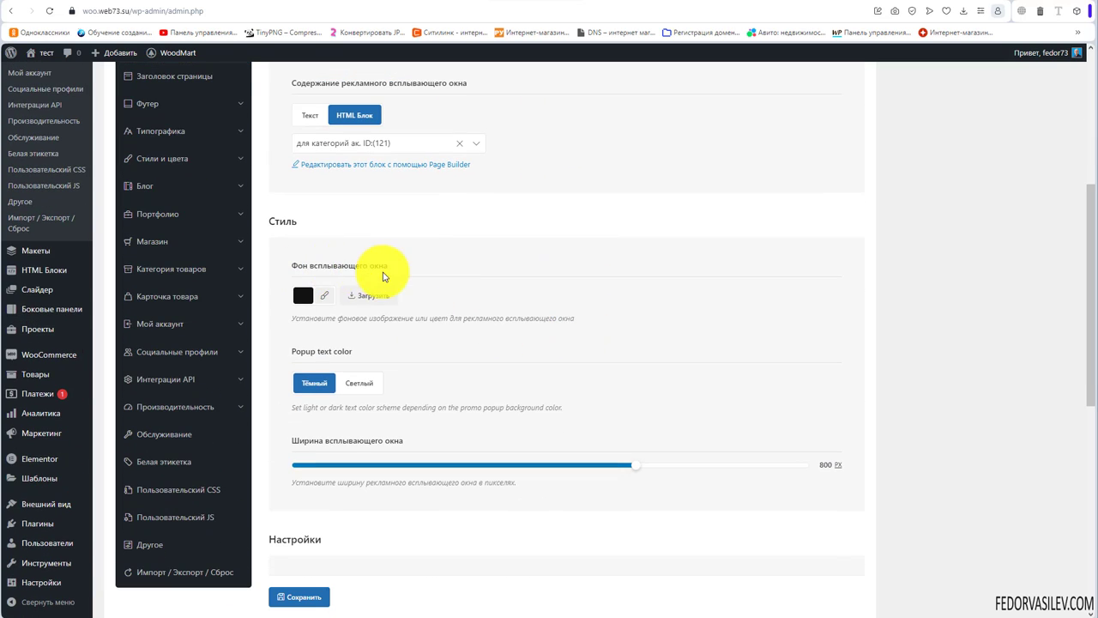
{"action": "left_click", "coordinate": [319, 297]}
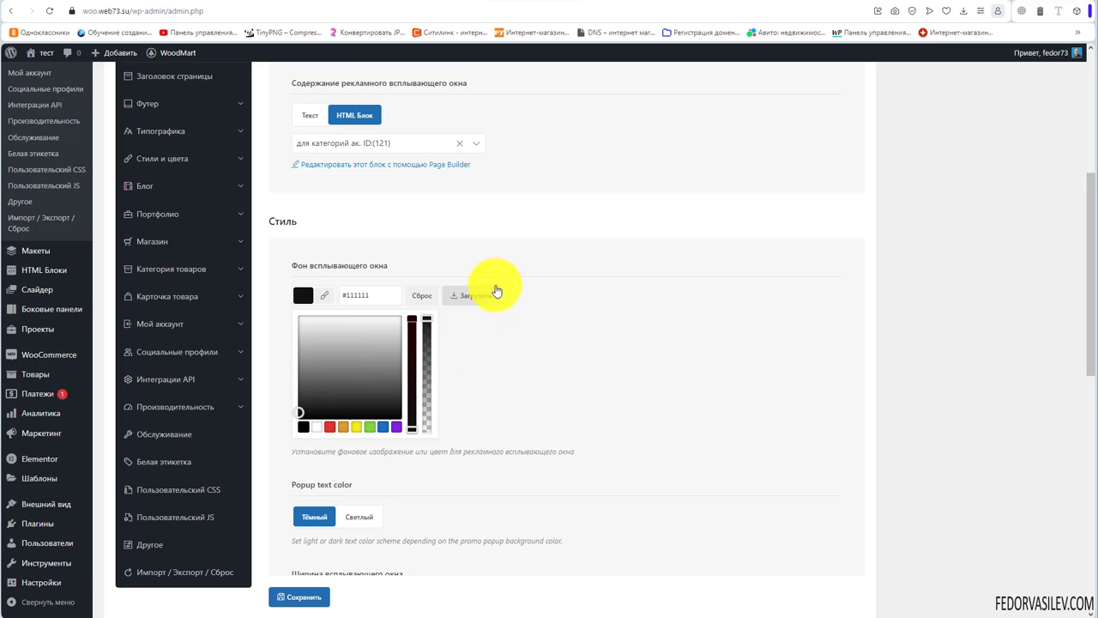
{"action": "left_click", "coordinate": [496, 259]}
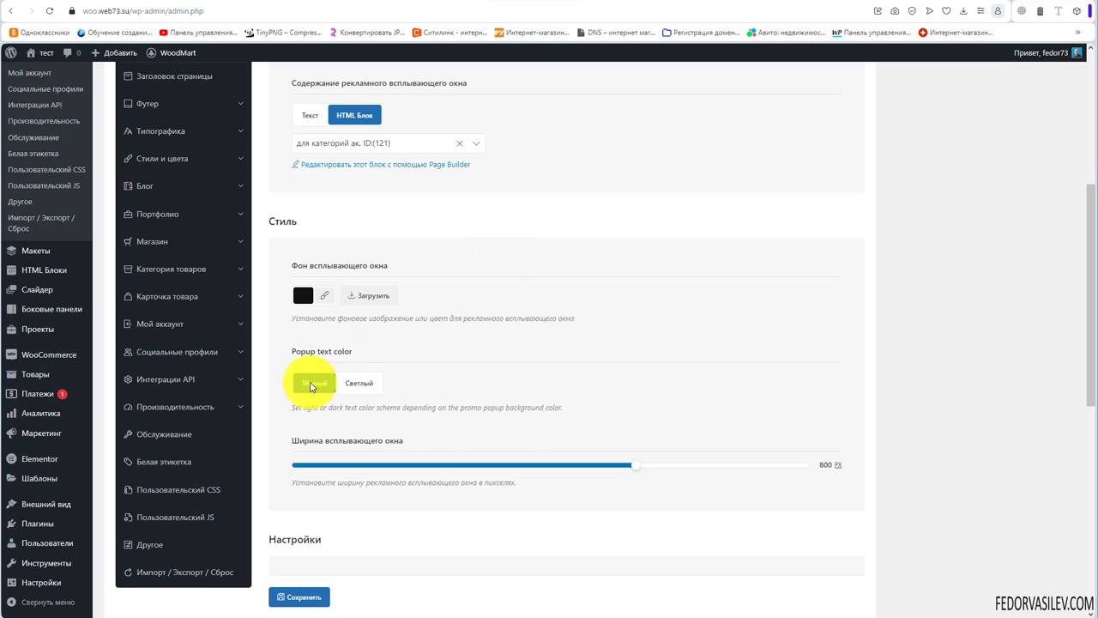
{"action": "left_click_drag", "start_coordinate": [363, 383], "coordinate": [302, 391]}
{"action": "left_click", "coordinate": [302, 392]}
{"action": "scroll", "coordinate": [571, 356], "scroll_direction": "down", "scroll_amount": 2}
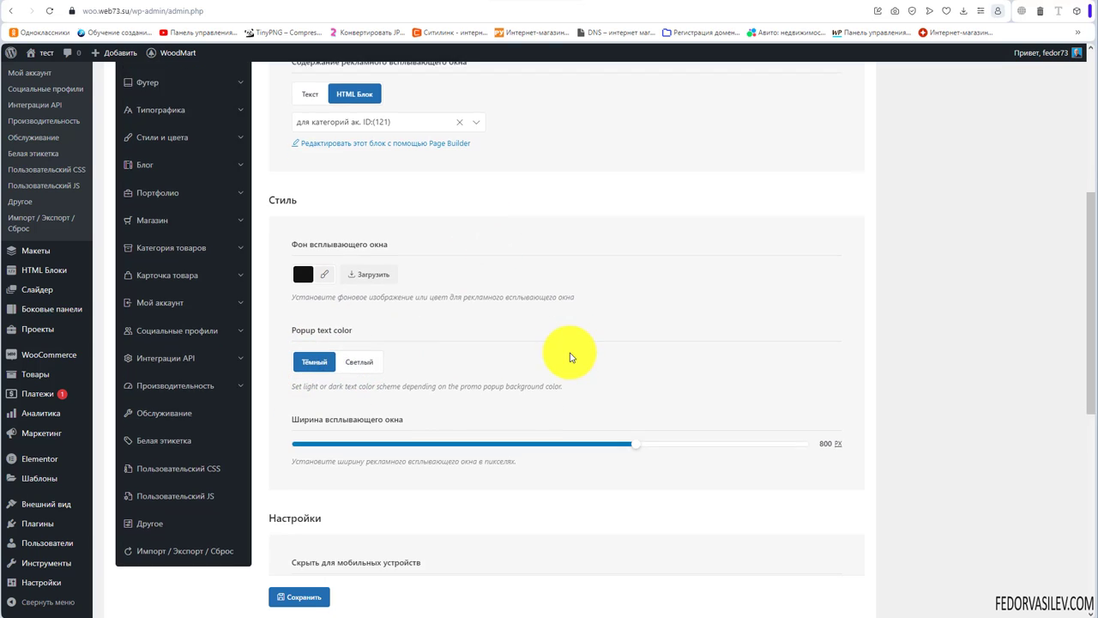
{"action": "scroll", "coordinate": [367, 326], "scroll_direction": "up", "scroll_amount": 2}
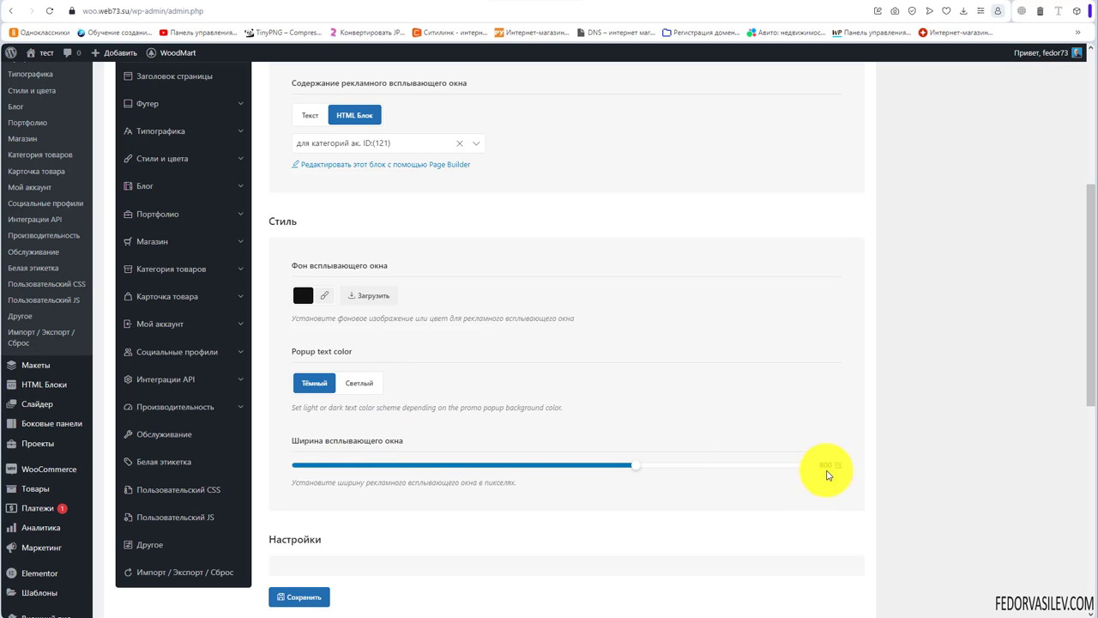
Examine the popup's behaviour options: mobile hiding, display trigger, delay, visited page count and popup version
{"action": "scroll", "coordinate": [466, 454], "scroll_direction": "down", "scroll_amount": 3}
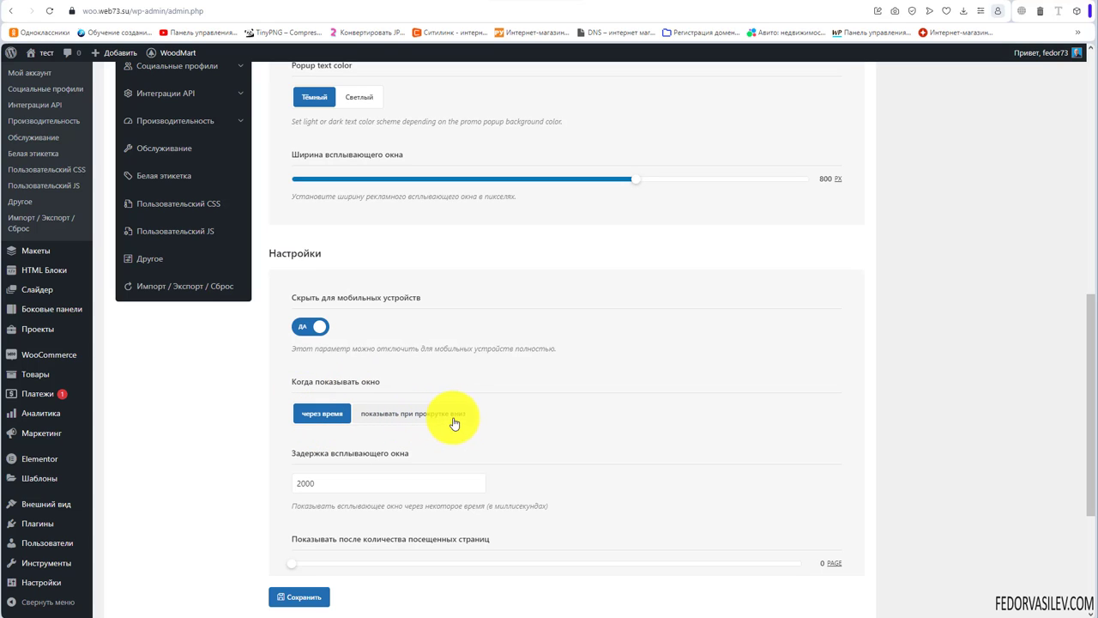
{"action": "scroll", "coordinate": [335, 292], "scroll_direction": "down", "scroll_amount": 2}
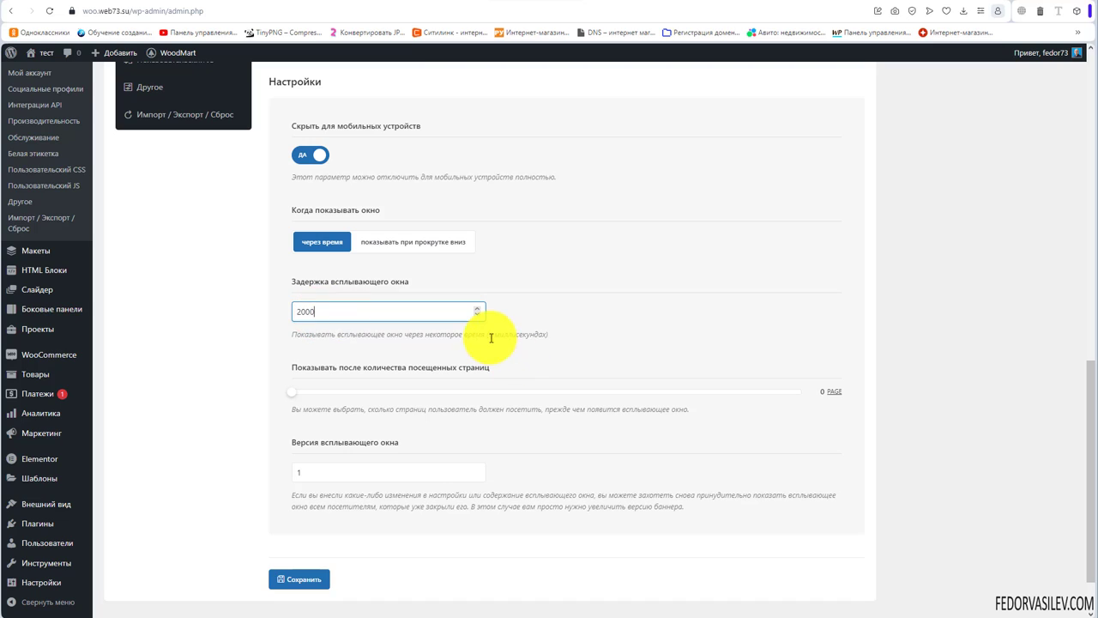
{"action": "left_click_drag", "start_coordinate": [490, 336], "coordinate": [546, 337]}
{"action": "left_click", "coordinate": [573, 352]}
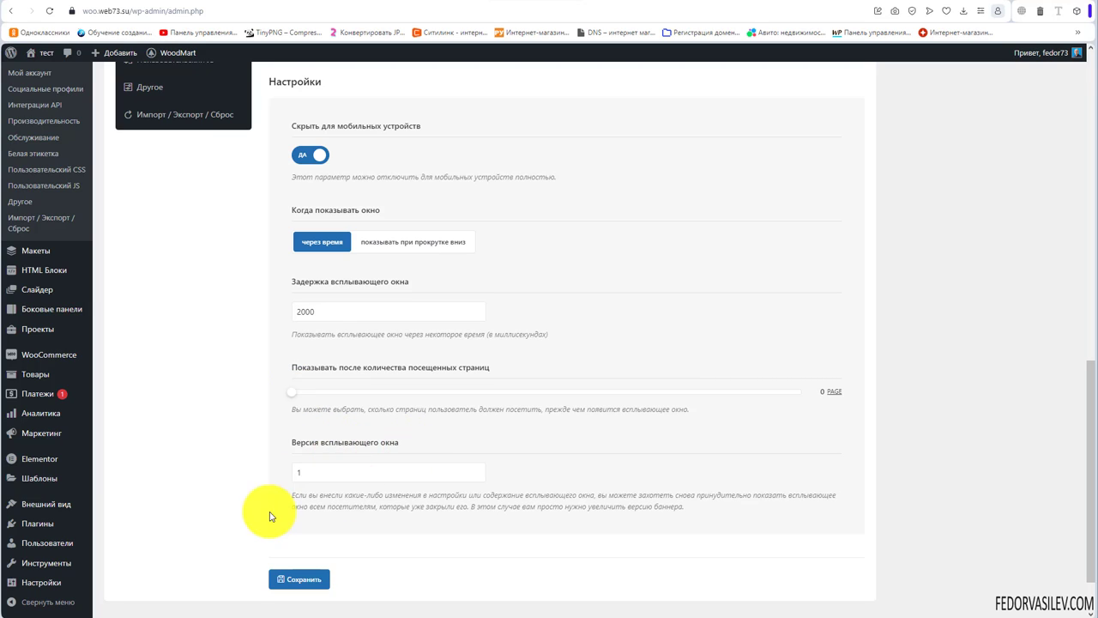
{"action": "left_click_drag", "start_coordinate": [294, 492], "coordinate": [699, 507]}
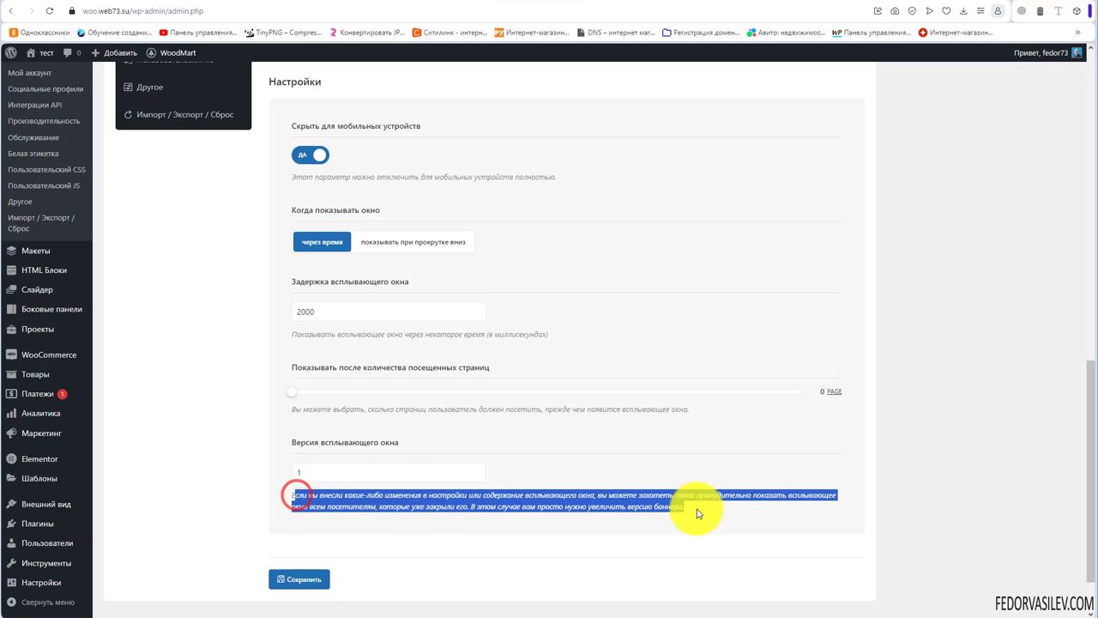
{"action": "left_click", "coordinate": [549, 502]}
{"action": "double_click", "coordinate": [298, 472]}
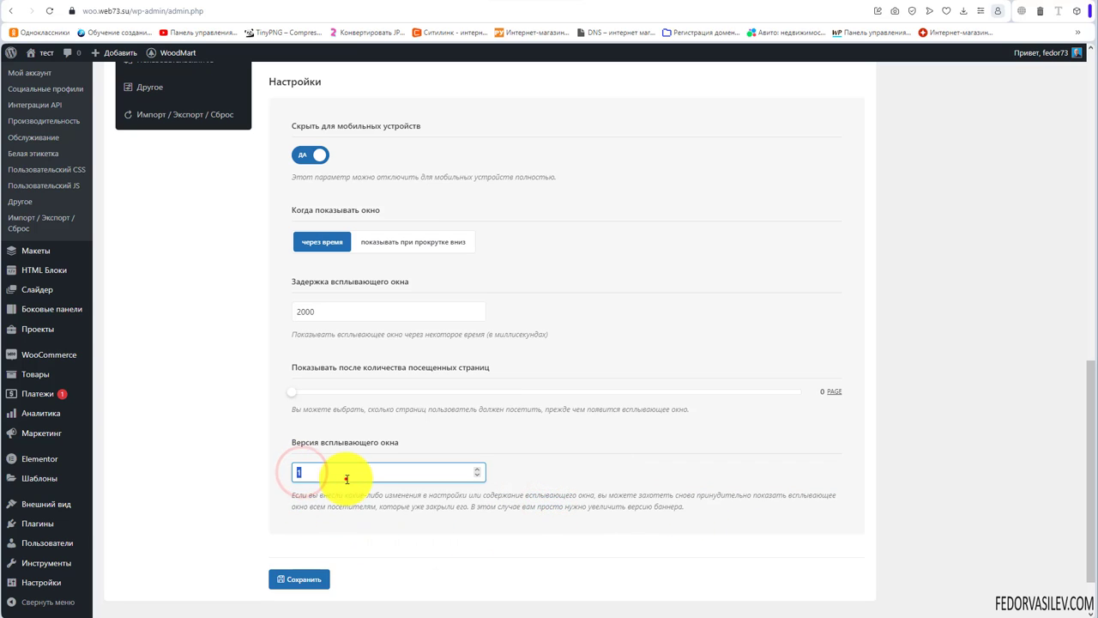
Save the promo popup settings and check the popup on the store's home page
{"action": "left_click", "coordinate": [317, 579]}
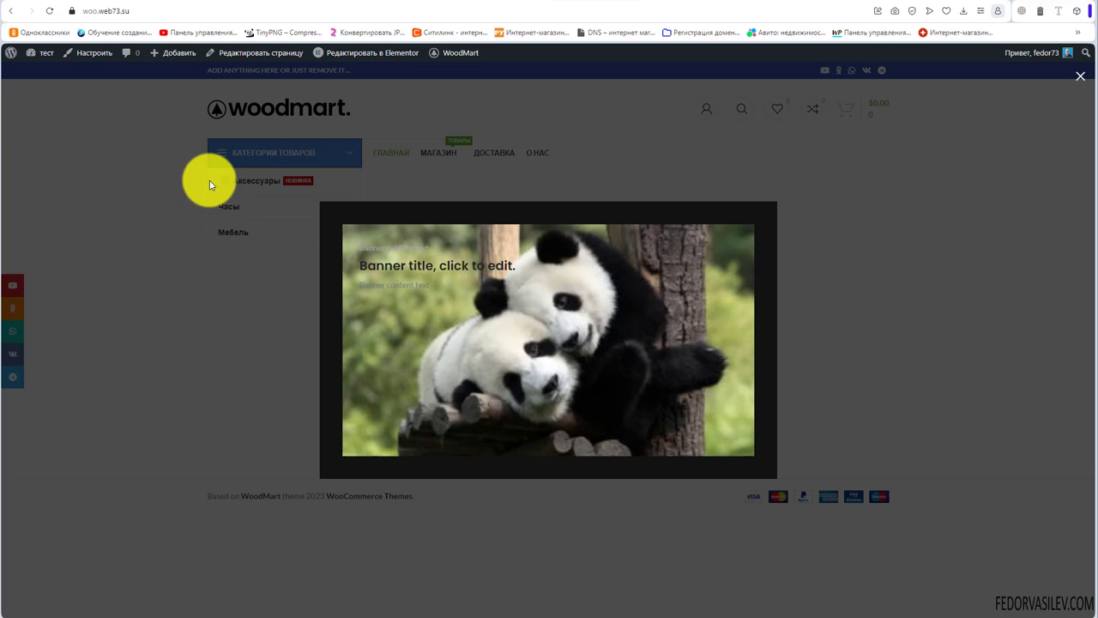
{"action": "mouse_move", "coordinate": [446, 289]}
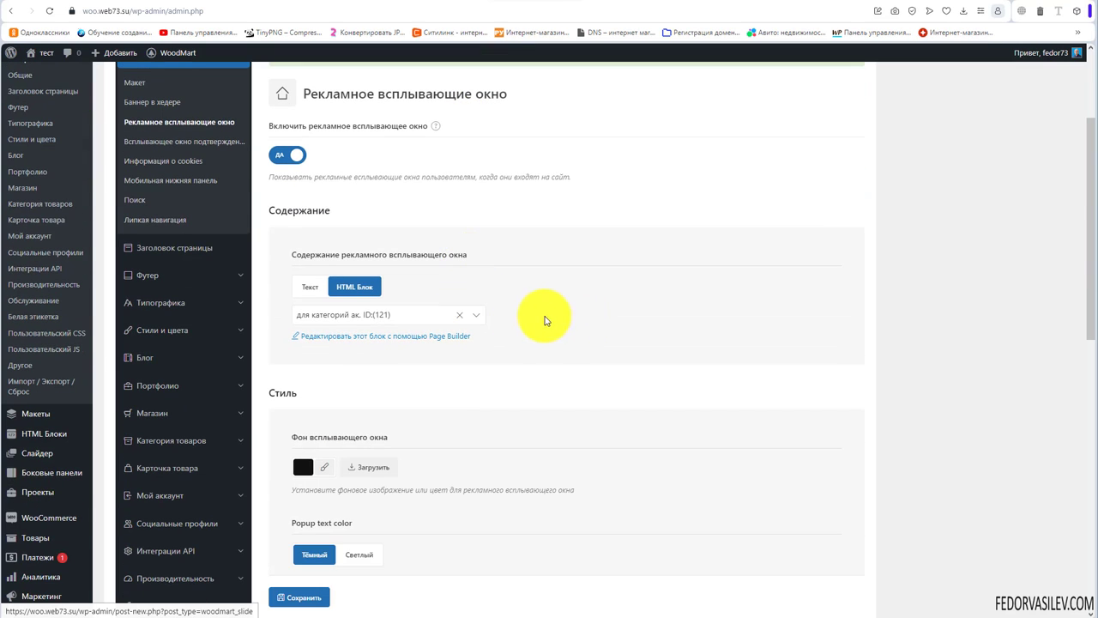
Set the popup to appear on scrolling down (показывать при прокрутке вниз), with popup version 5, and save the settings
{"action": "scroll", "coordinate": [549, 312], "scroll_direction": "down", "scroll_amount": 2}
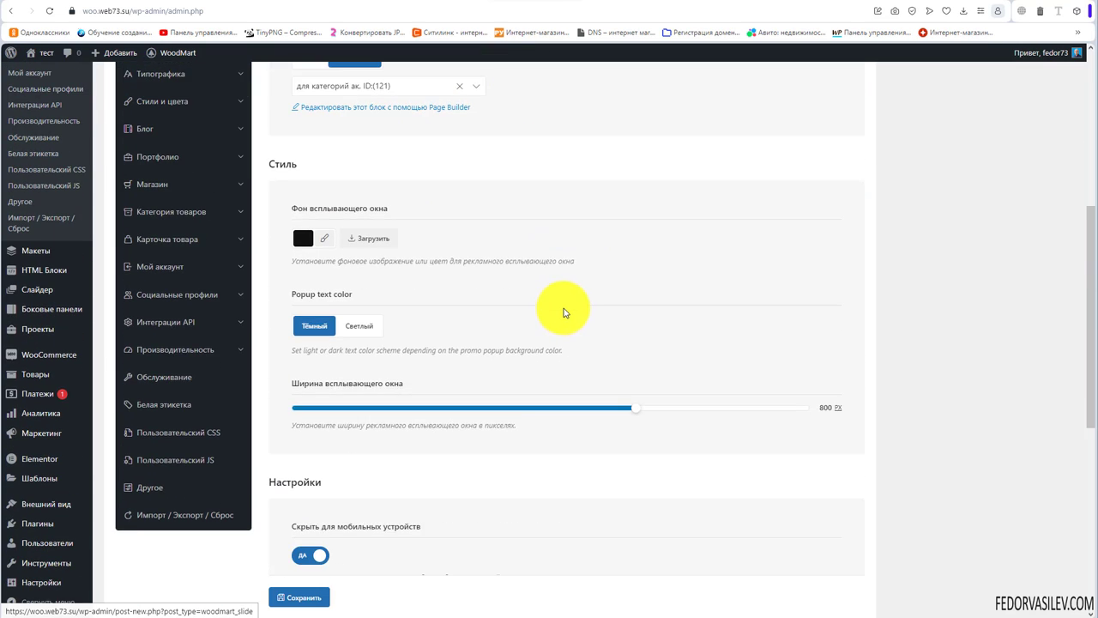
{"action": "scroll", "coordinate": [563, 311], "scroll_direction": "down", "scroll_amount": 1}
{"action": "scroll", "coordinate": [429, 352], "scroll_direction": "up", "scroll_amount": 2}
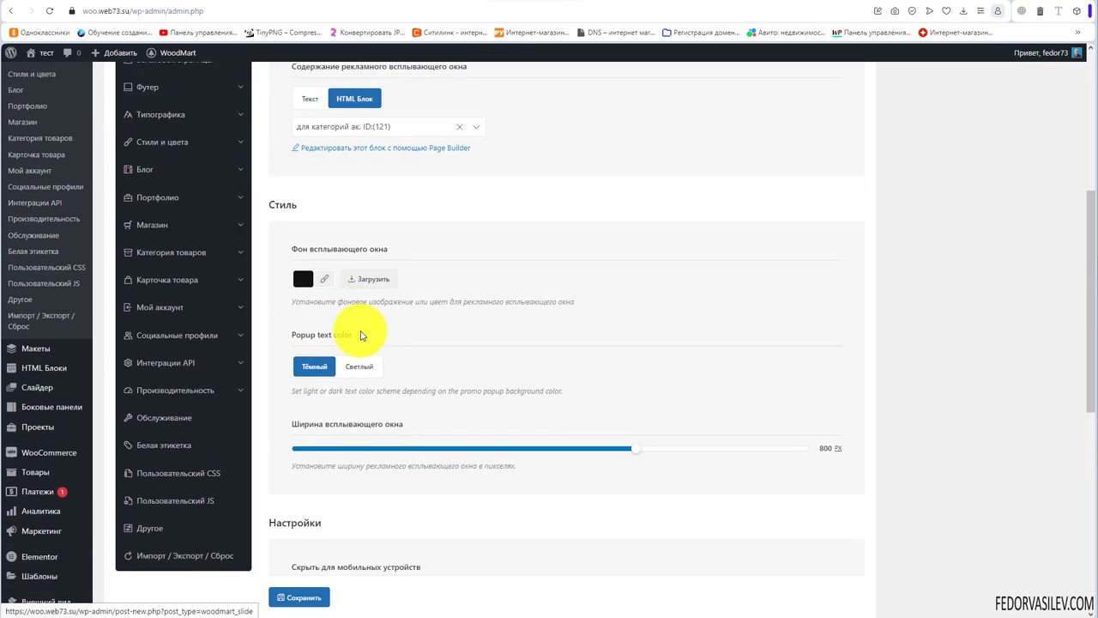
{"action": "scroll", "coordinate": [348, 403], "scroll_direction": "down", "scroll_amount": 2}
{"action": "scroll", "coordinate": [400, 275], "scroll_direction": "down", "scroll_amount": 2}
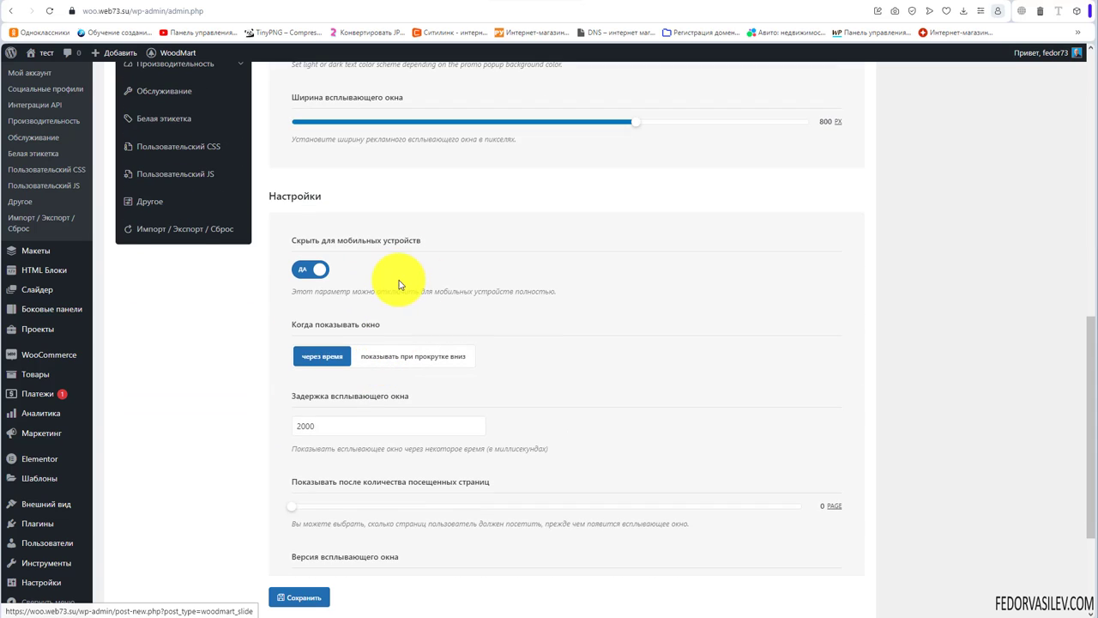
{"action": "scroll", "coordinate": [399, 285], "scroll_direction": "down", "scroll_amount": 2}
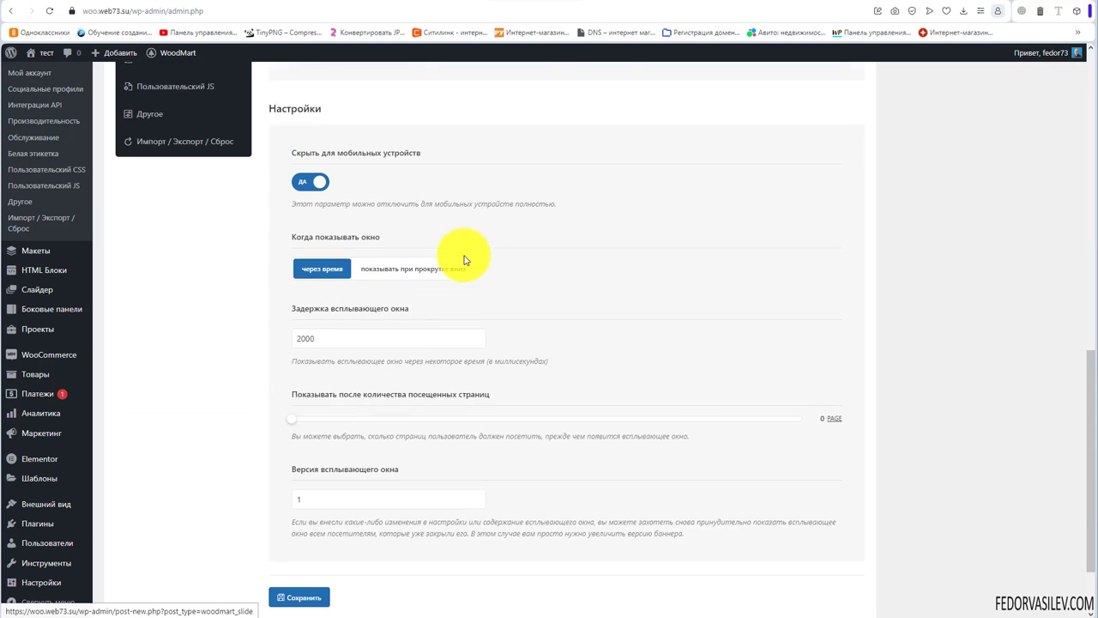
{"action": "left_click", "coordinate": [412, 241]}
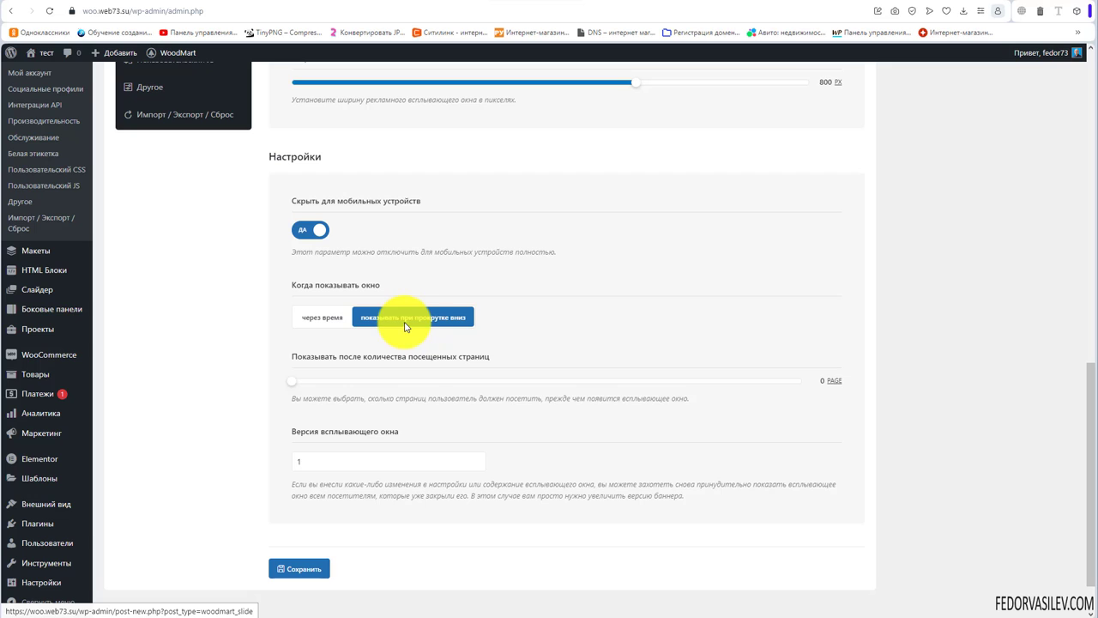
{"action": "left_click", "coordinate": [290, 568]}
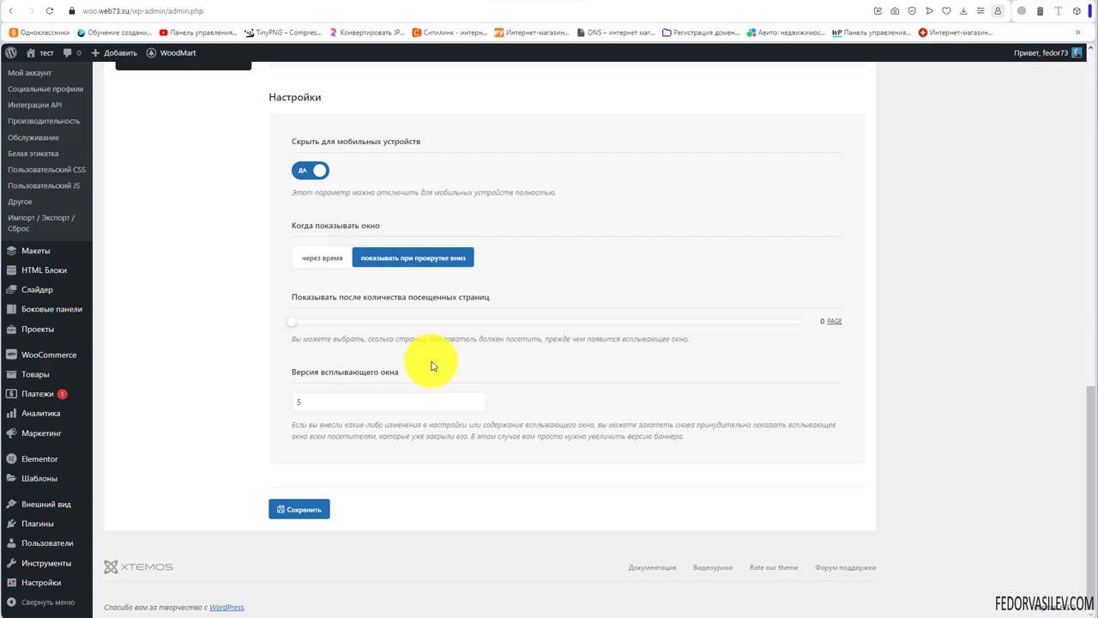
Test the scroll-triggered popup by scrolling through the Ноутбук product page on the storefront
{"action": "scroll", "coordinate": [429, 363], "scroll_direction": "up", "scroll_amount": 3}
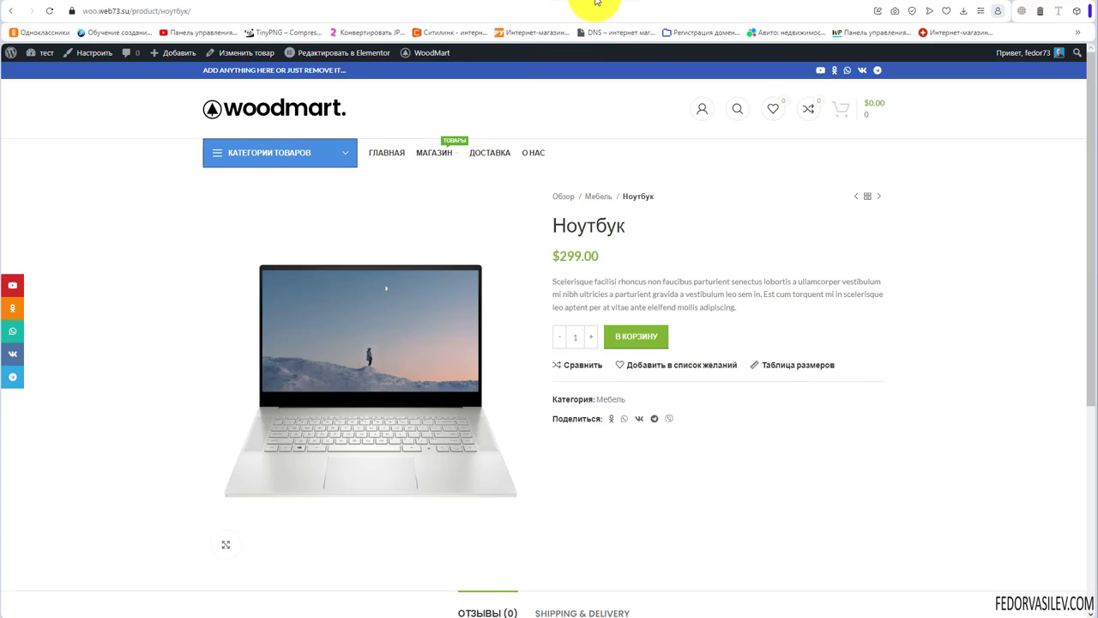
{"action": "scroll", "coordinate": [498, 237], "scroll_direction": "down", "scroll_amount": 5}
{"action": "scroll", "coordinate": [428, 398], "scroll_direction": "up", "scroll_amount": 5}
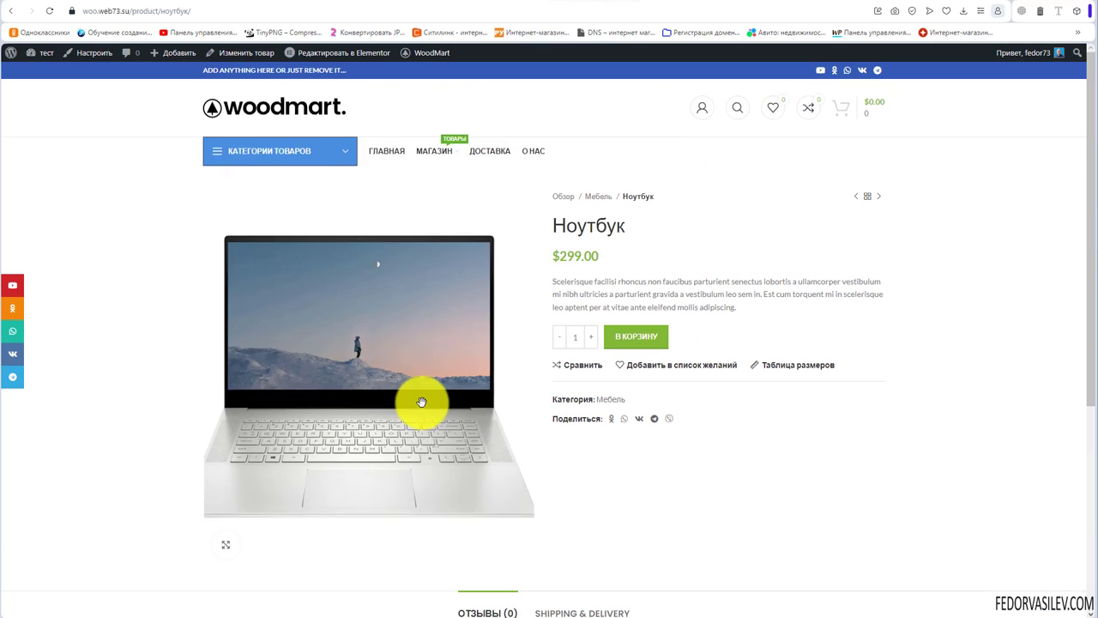
{"action": "scroll", "coordinate": [372, 258], "scroll_direction": "down", "scroll_amount": 5}
{"action": "scroll", "coordinate": [569, 289], "scroll_direction": "up", "scroll_amount": 5}
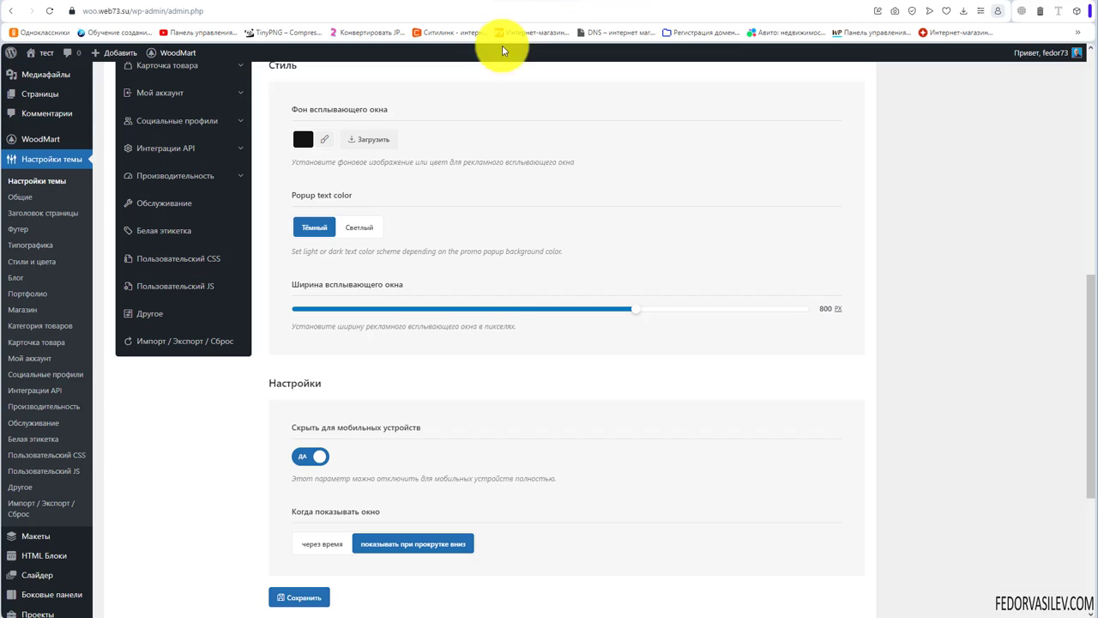
Switch the popup trigger to через время, disable the promo popup and save the theme settings
{"action": "scroll", "coordinate": [377, 386], "scroll_direction": "down", "scroll_amount": 3}
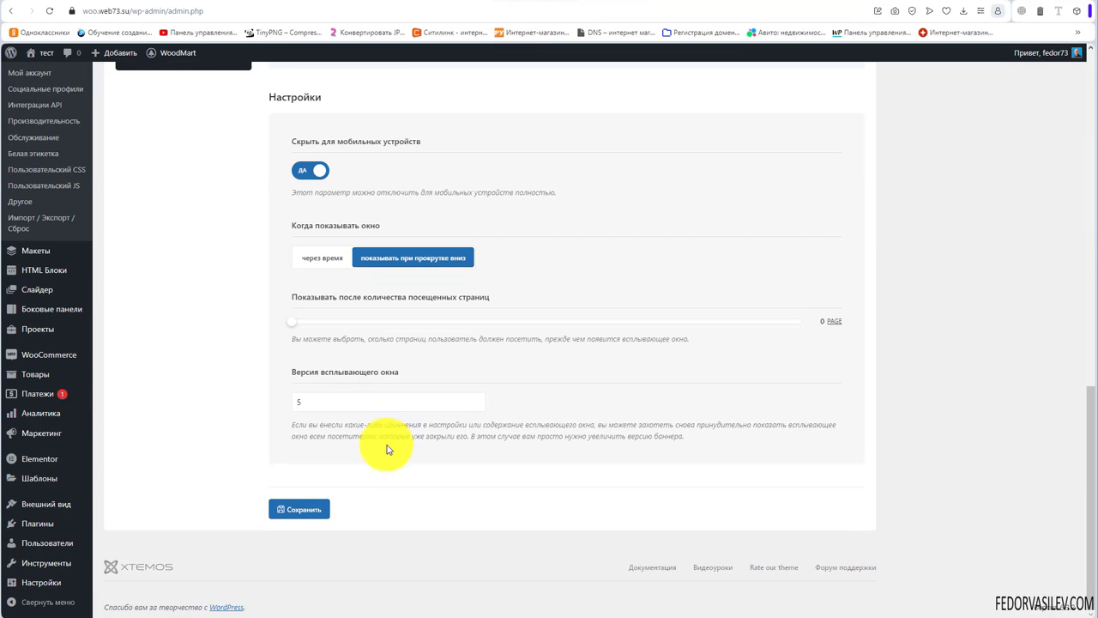
{"action": "left_click", "coordinate": [318, 258]}
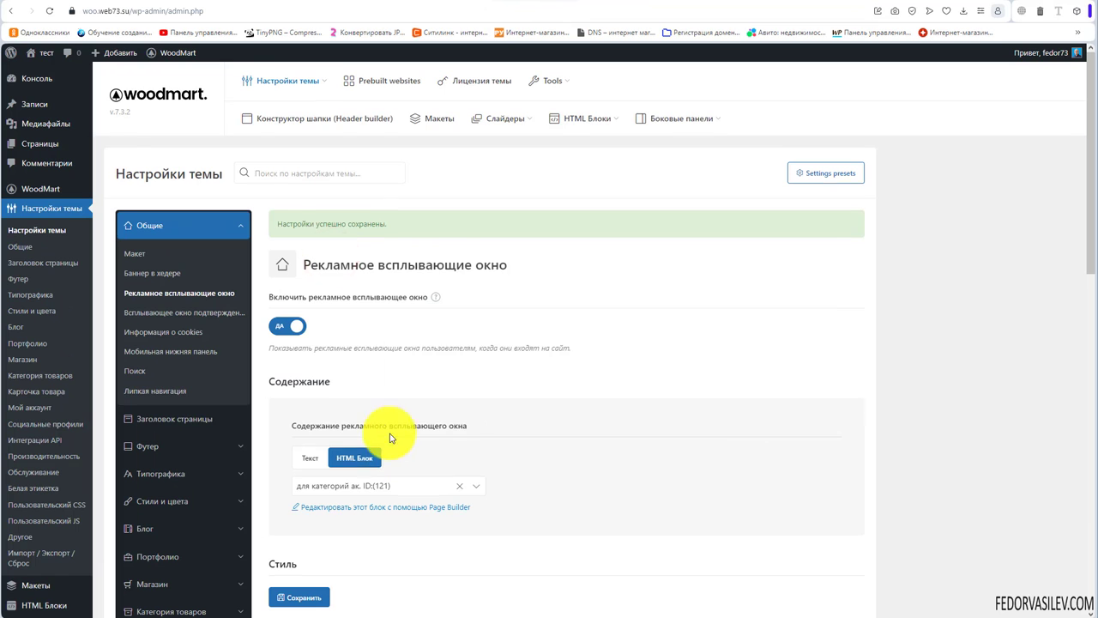
{"action": "left_click", "coordinate": [290, 328]}
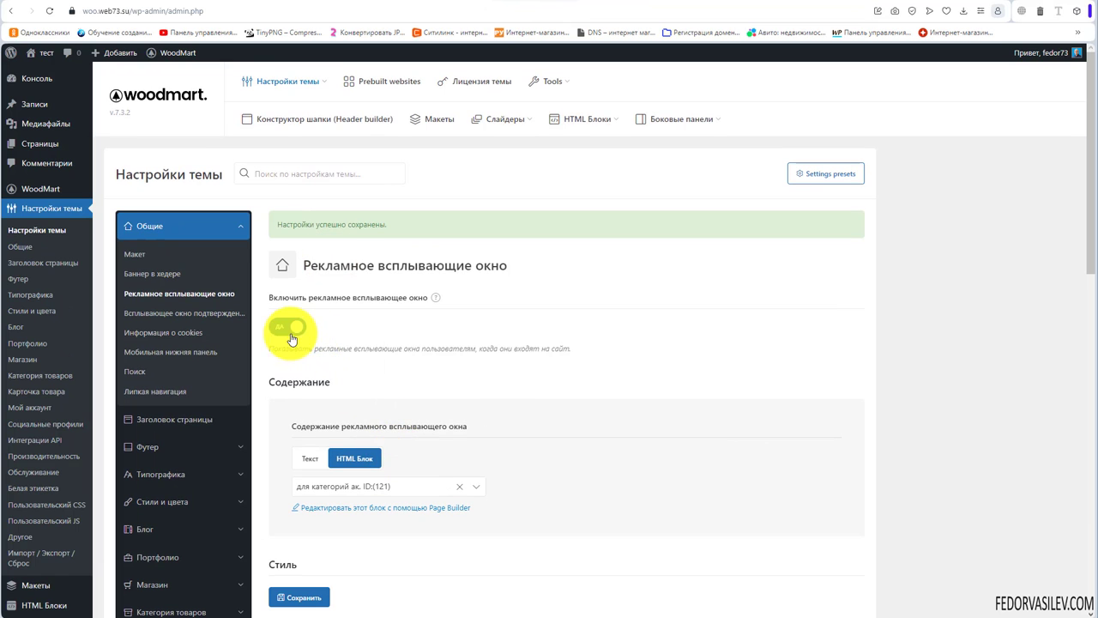
{"action": "left_click", "coordinate": [308, 598]}
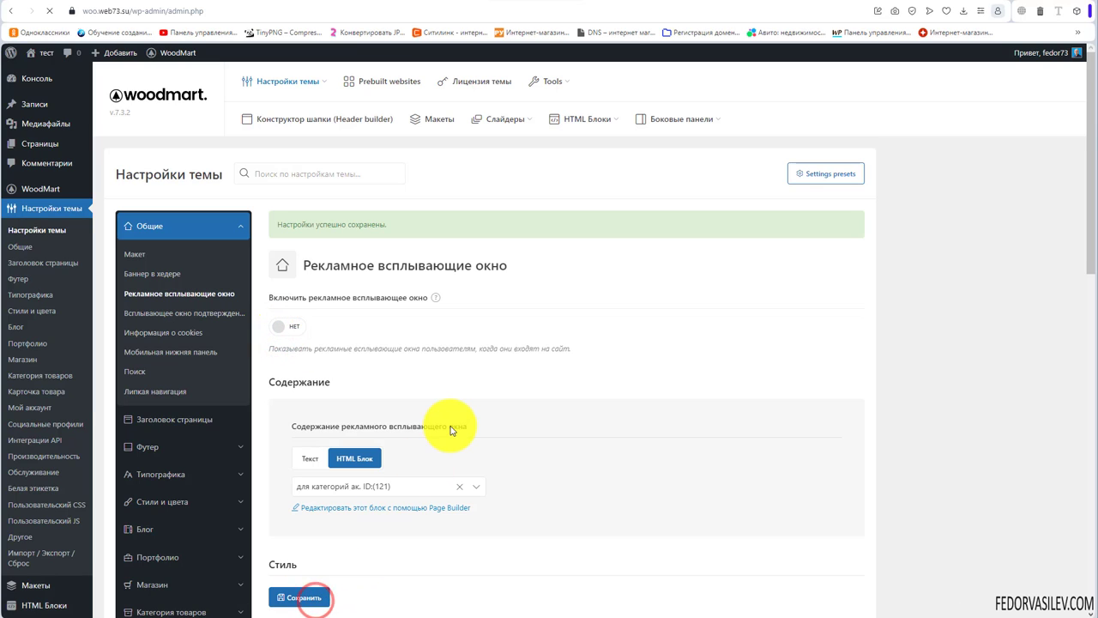
Enable the age verification popup and replace its message with the Russian text «Вам больше 18 лет?» asking visitors to confirm their age
{"action": "left_click", "coordinate": [203, 314]}
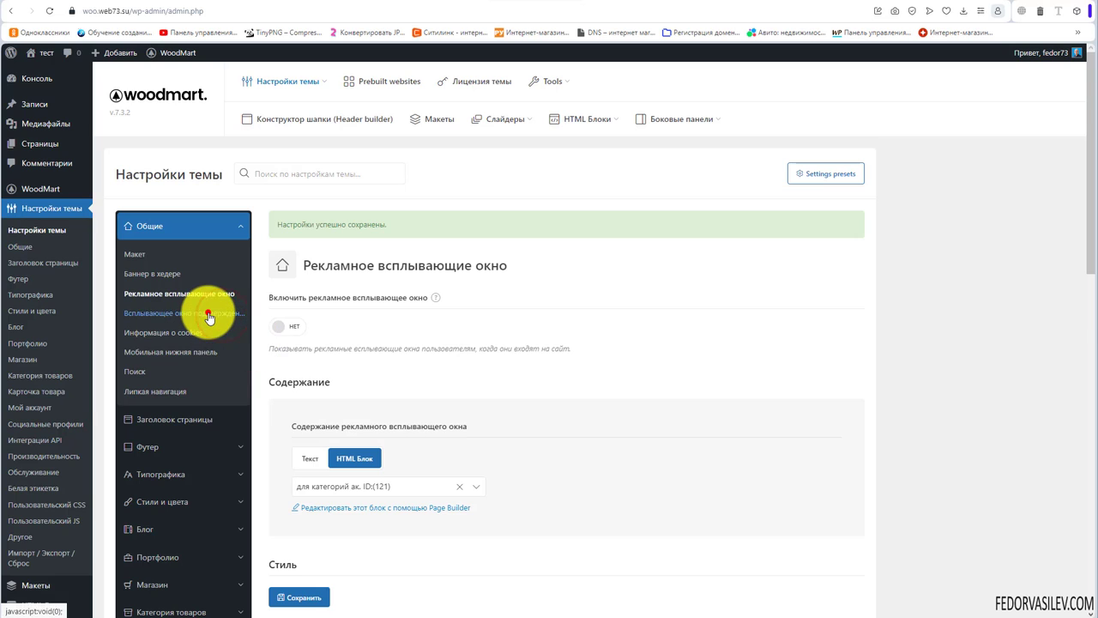
{"action": "left_click", "coordinate": [289, 330]}
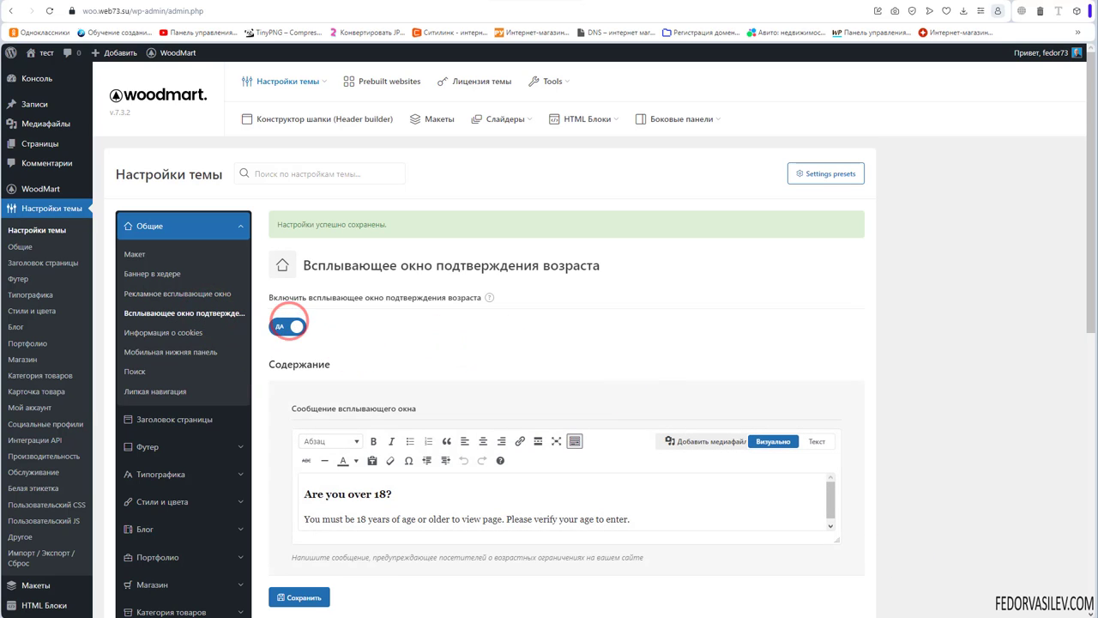
{"action": "scroll", "coordinate": [540, 368], "scroll_direction": "down", "scroll_amount": 2}
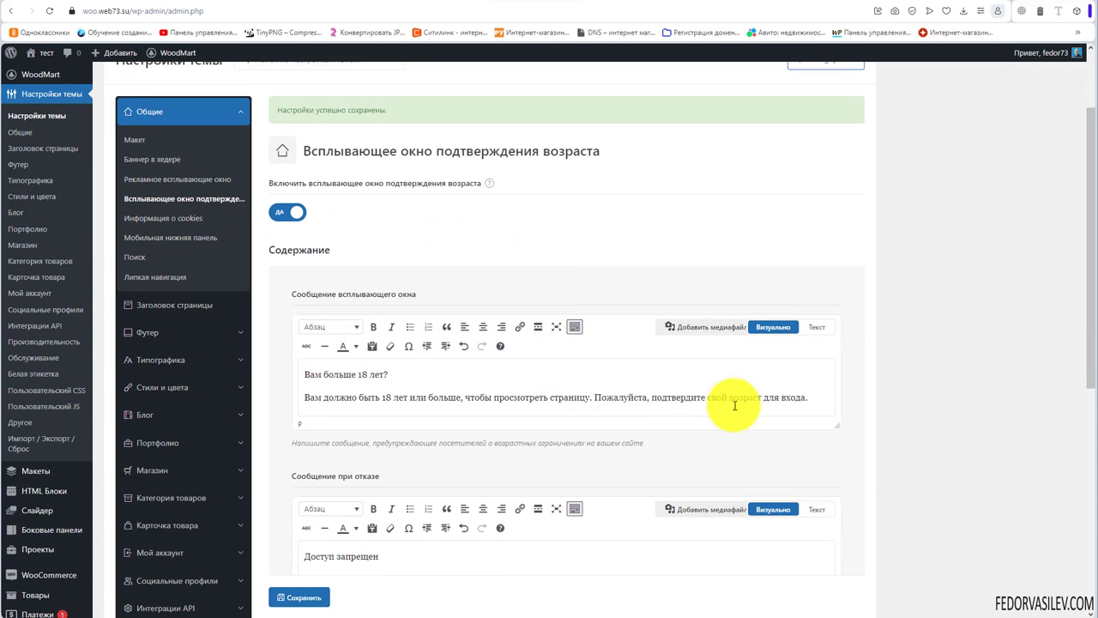
{"action": "left_click_drag", "start_coordinate": [813, 396], "coordinate": [287, 356]}
{"action": "left_click", "coordinate": [417, 380]}
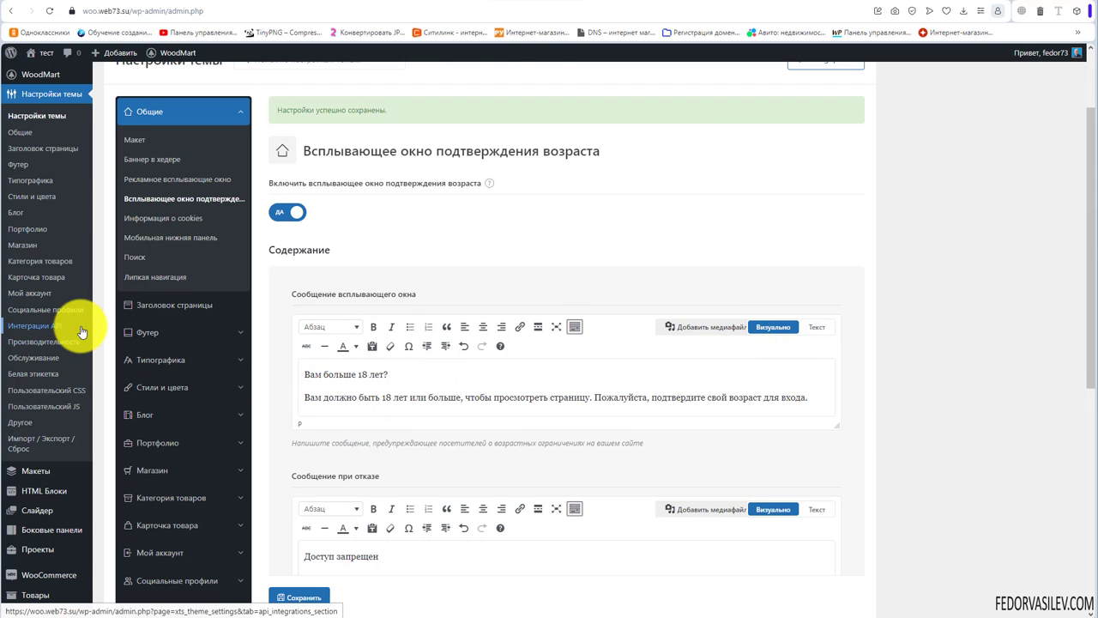
Review the refusal message (Сообщение при отказе) and save the age verification popup settings
{"action": "scroll", "coordinate": [82, 332], "scroll_direction": "up", "scroll_amount": 2}
{"action": "scroll", "coordinate": [74, 330], "scroll_direction": "down", "scroll_amount": 3}
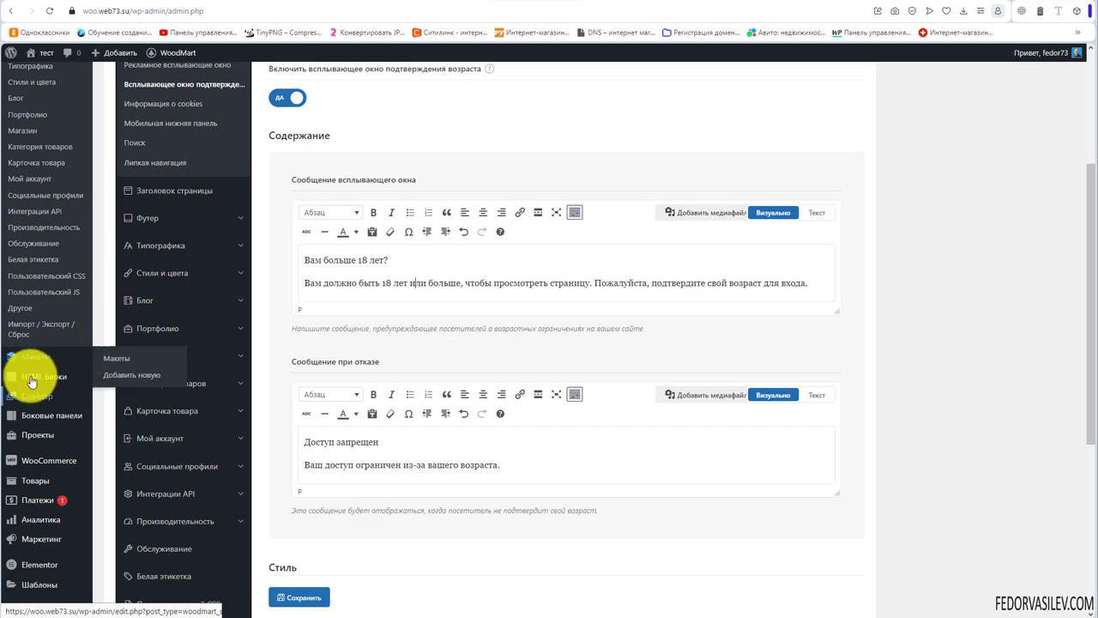
{"action": "mouse_move", "coordinate": [125, 378]}
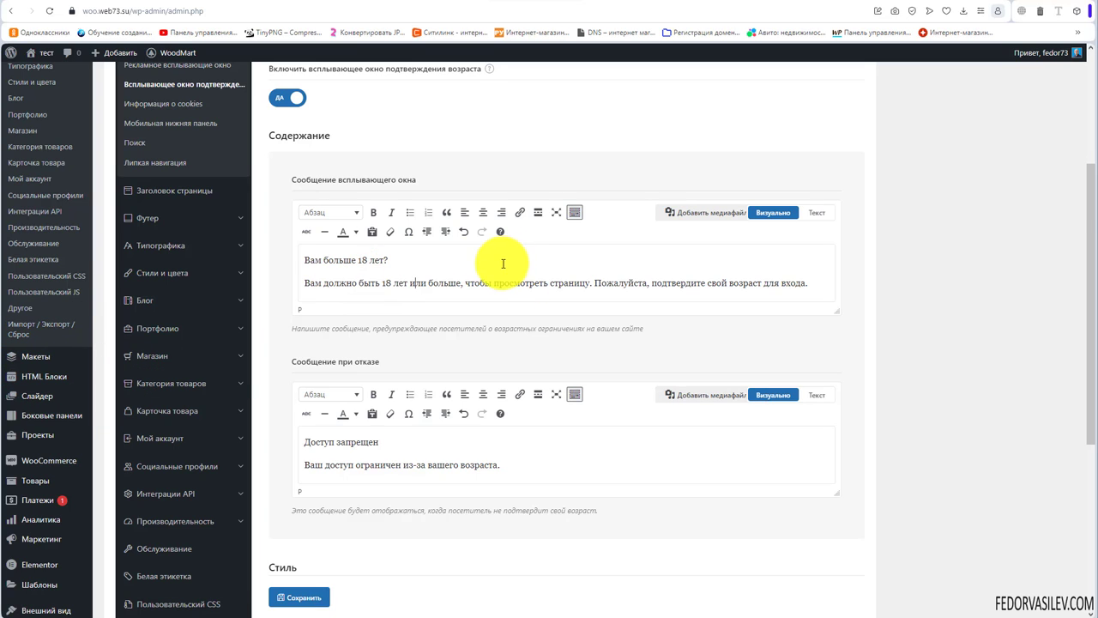
{"action": "scroll", "coordinate": [458, 380], "scroll_direction": "down", "scroll_amount": 2}
{"action": "left_click_drag", "start_coordinate": [318, 248], "coordinate": [380, 261]}
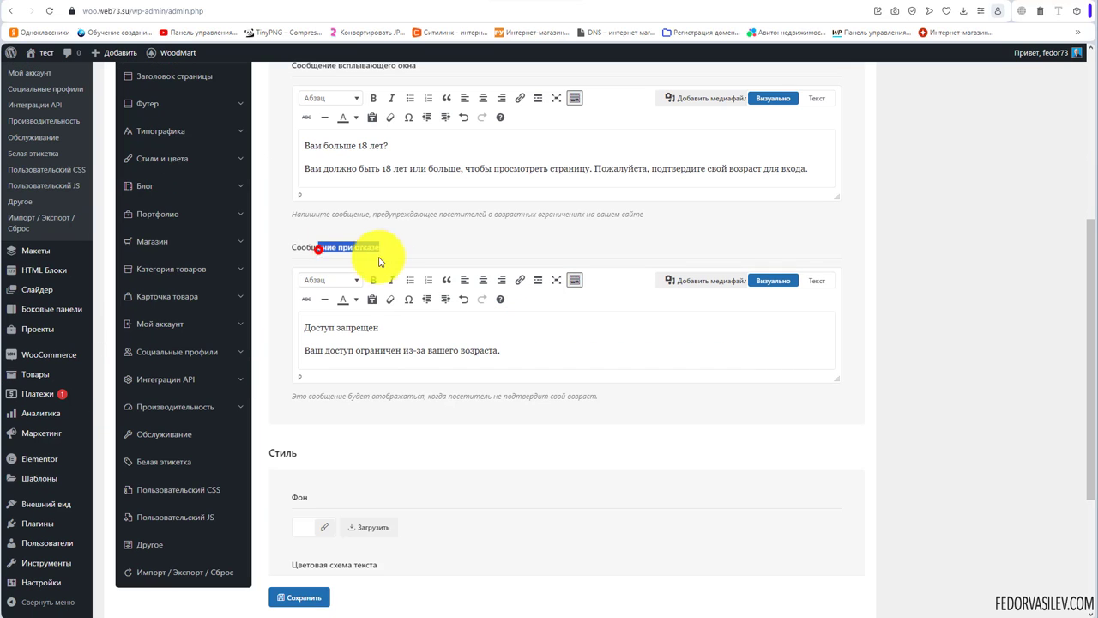
{"action": "left_click", "coordinate": [380, 327]}
{"action": "scroll", "coordinate": [337, 333], "scroll_direction": "down", "scroll_amount": 1}
{"action": "scroll", "coordinate": [583, 368], "scroll_direction": "down", "scroll_amount": 2}
{"action": "scroll", "coordinate": [601, 391], "scroll_direction": "up", "scroll_amount": 3}
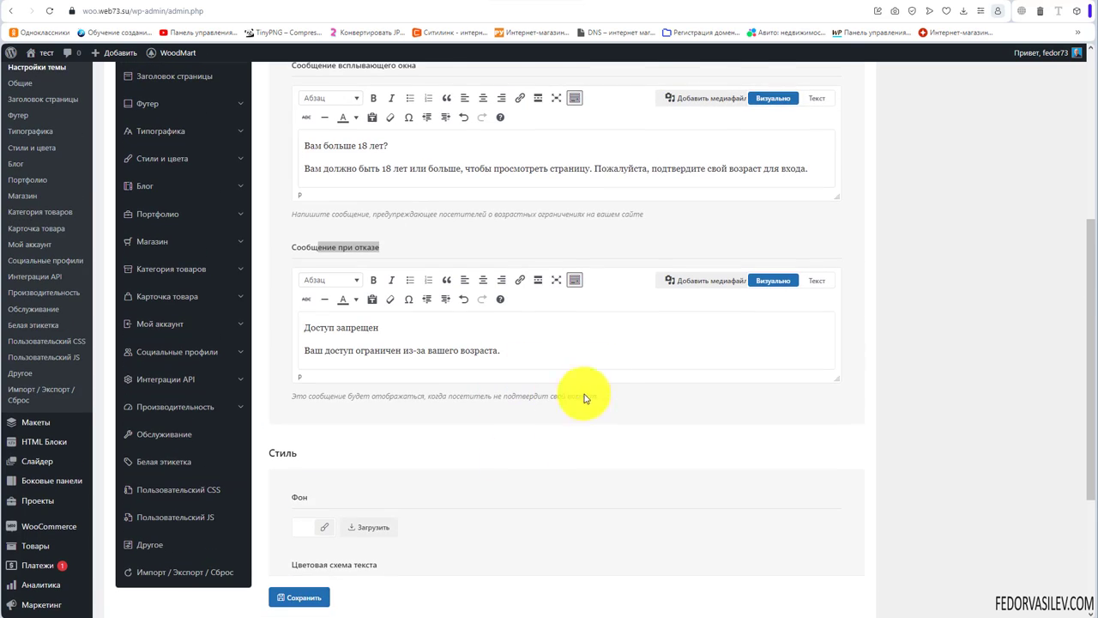
{"action": "left_click", "coordinate": [300, 596]}
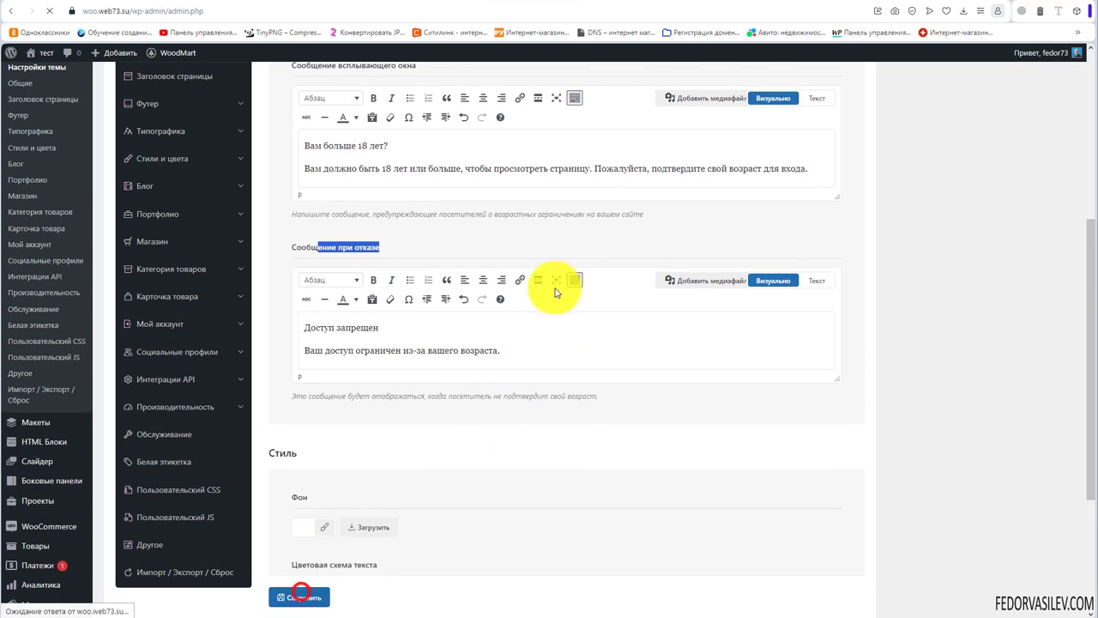
Reload the Ноутбук product page, answer the age popup with Мне нет 18 лет and try to dismiss the refusal message
{"action": "left_click", "coordinate": [599, 5]}
{"action": "key", "text": "F5"}
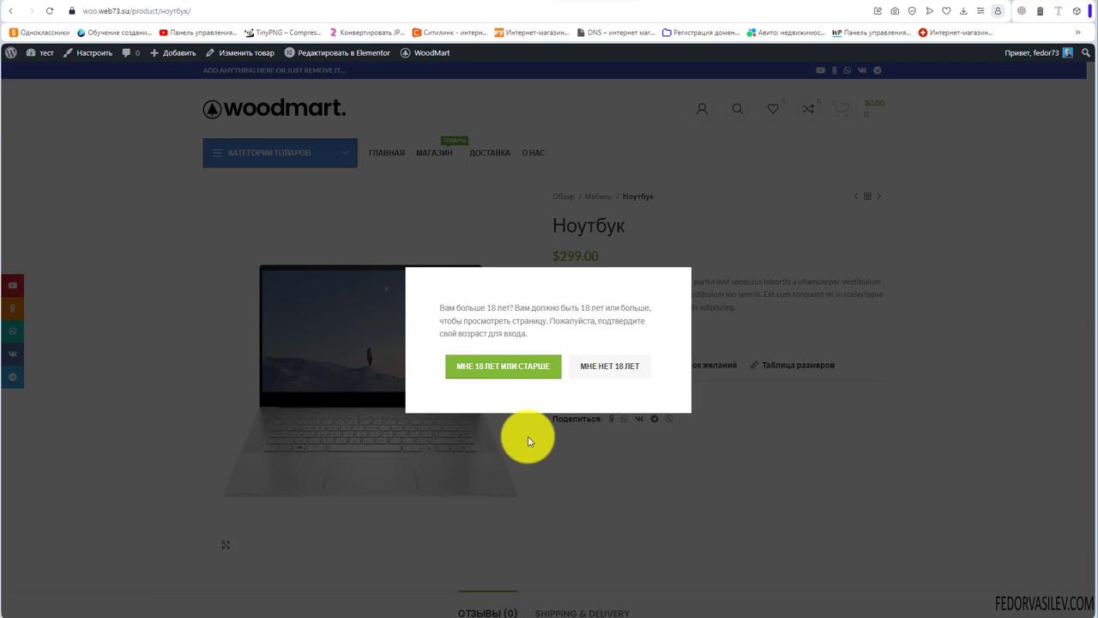
{"action": "left_click", "coordinate": [607, 371]}
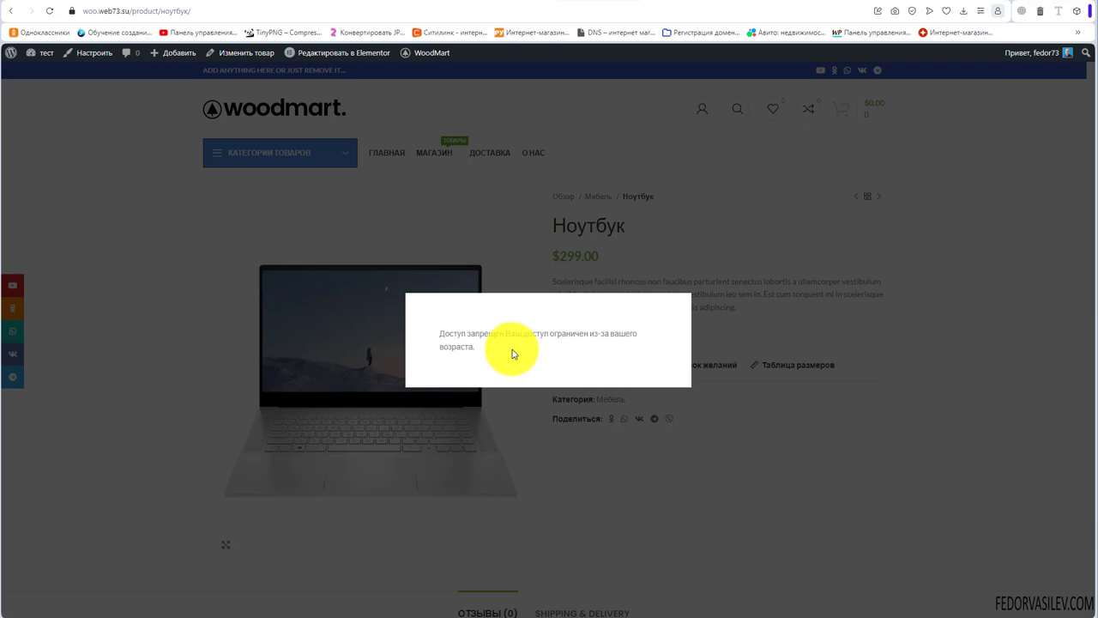
{"action": "left_click", "coordinate": [858, 289]}
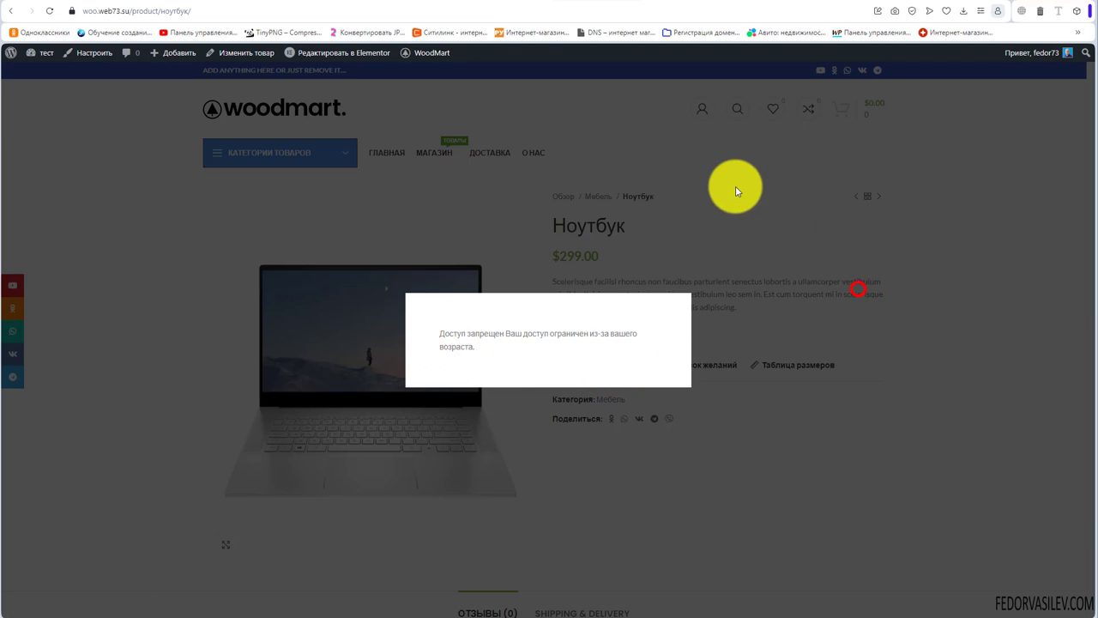
{"action": "left_click", "coordinate": [735, 186]}
{"action": "left_click", "coordinate": [581, 196]}
{"action": "left_click", "coordinate": [877, 214]}
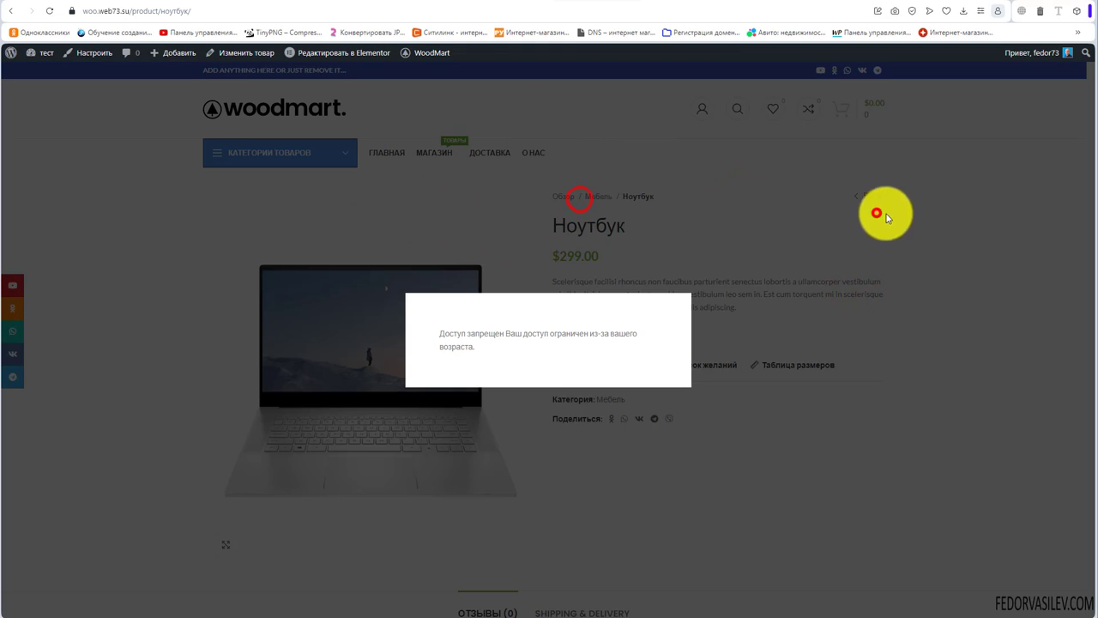
{"action": "left_click", "coordinate": [967, 214]}
{"action": "left_click", "coordinate": [717, 474]}
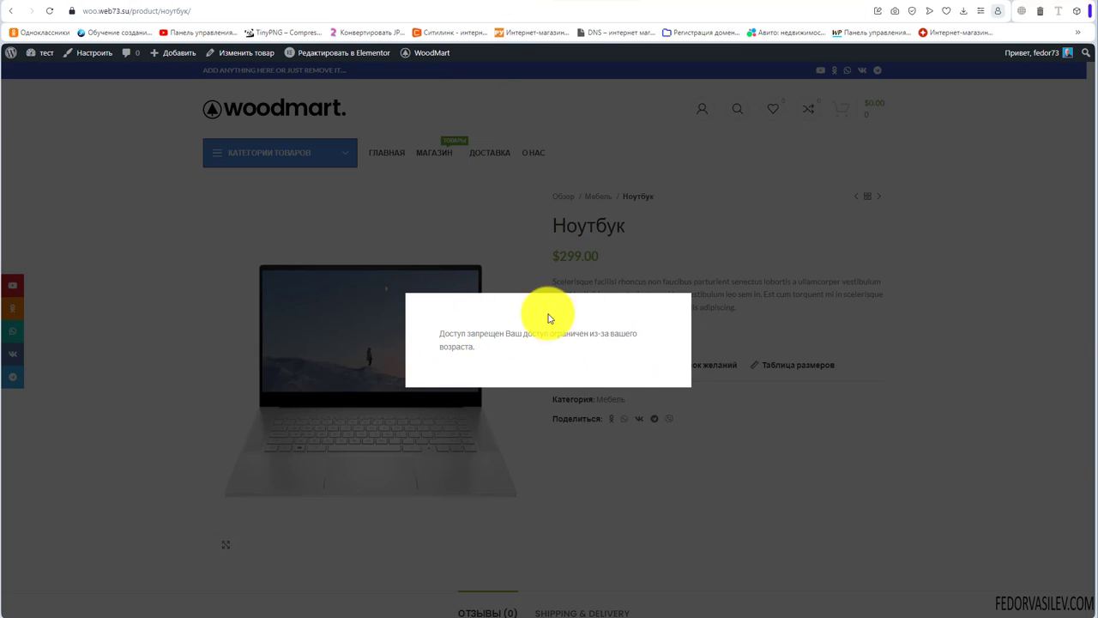
Reload the product page, confirm the age with Мне 18 лет или старше and browse the page
{"action": "left_click", "coordinate": [50, 12]}
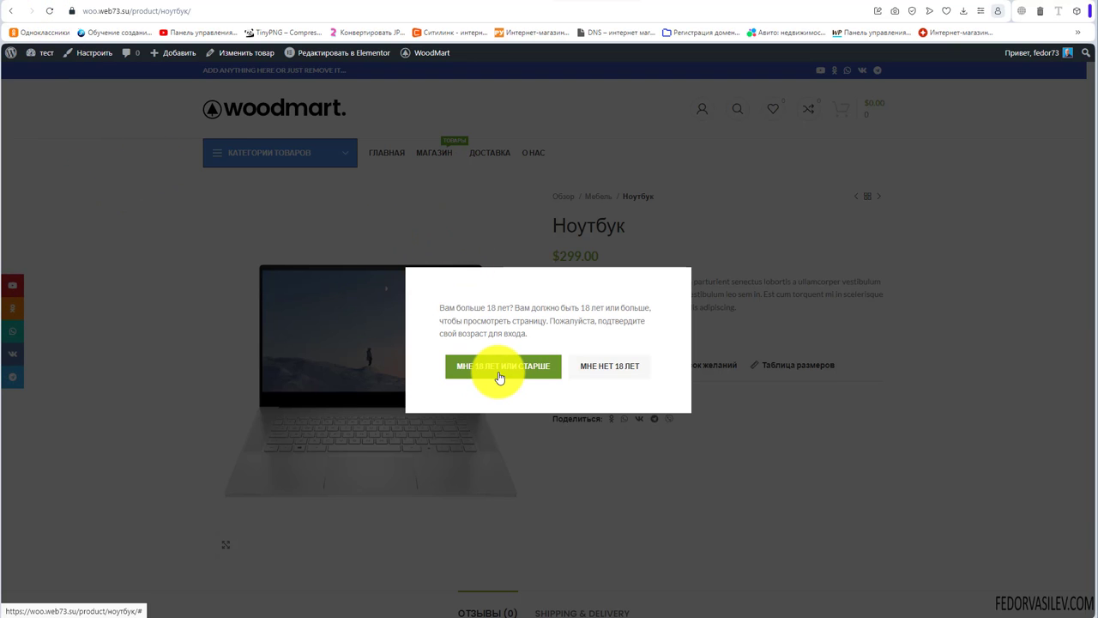
{"action": "left_click", "coordinate": [500, 375]}
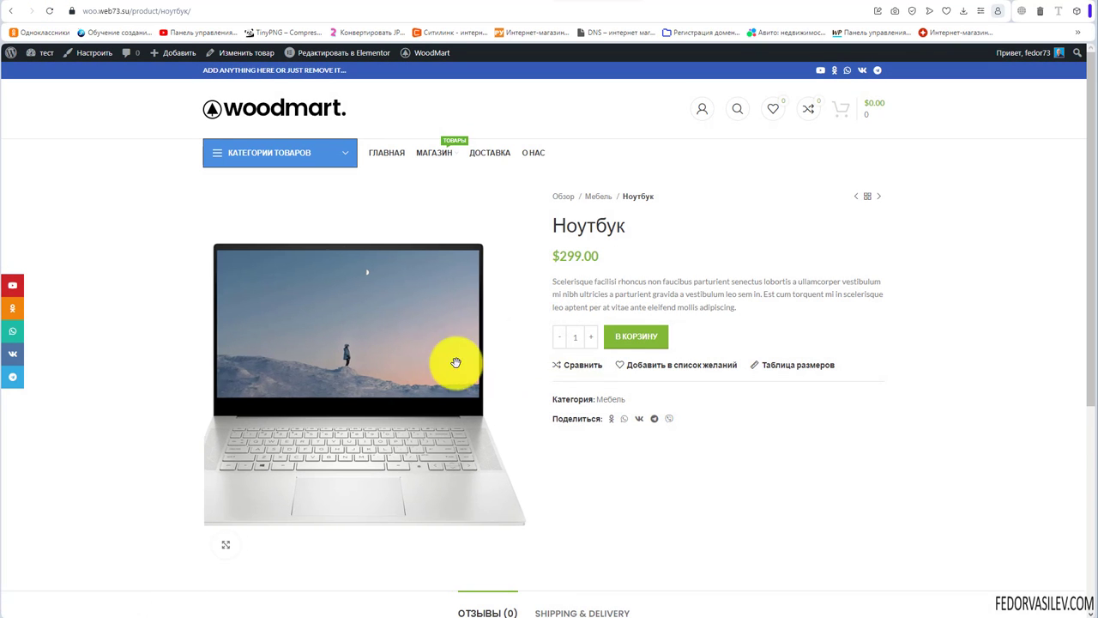
{"action": "scroll", "coordinate": [437, 348], "scroll_direction": "down", "scroll_amount": 4}
{"action": "scroll", "coordinate": [423, 348], "scroll_direction": "up", "scroll_amount": 5}
Back in the theme settings, review the age popup's background, text colour scheme and width options, then disable the popup and save
{"action": "left_click", "coordinate": [495, 2]}
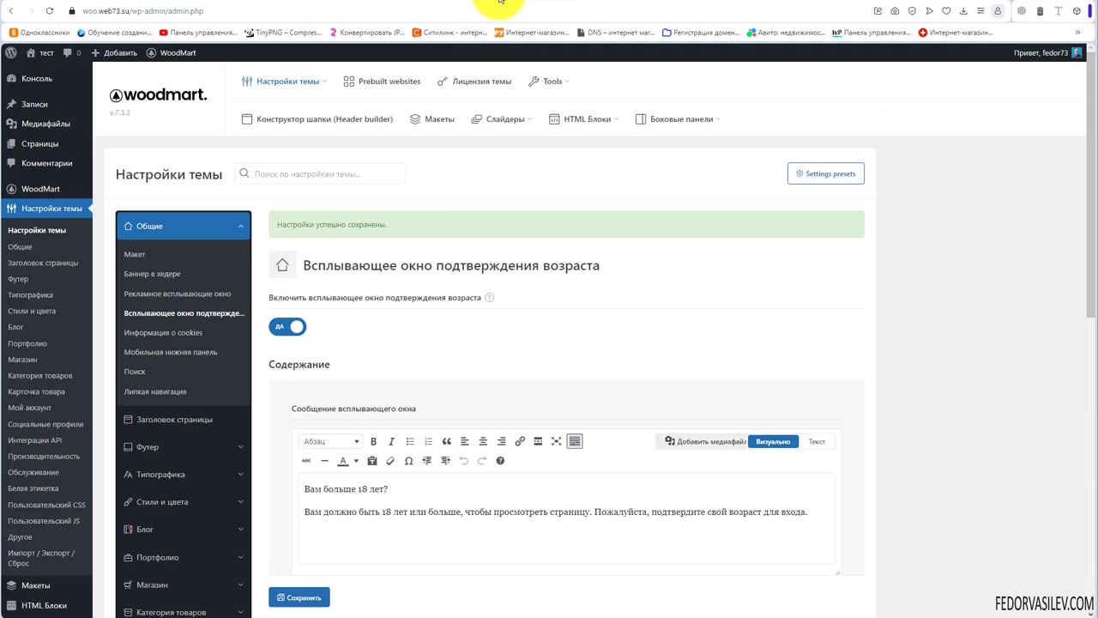
{"action": "scroll", "coordinate": [398, 299], "scroll_direction": "down", "scroll_amount": 2}
{"action": "scroll", "coordinate": [398, 299], "scroll_direction": "down", "scroll_amount": 4}
{"action": "scroll", "coordinate": [373, 375], "scroll_direction": "up", "scroll_amount": 1}
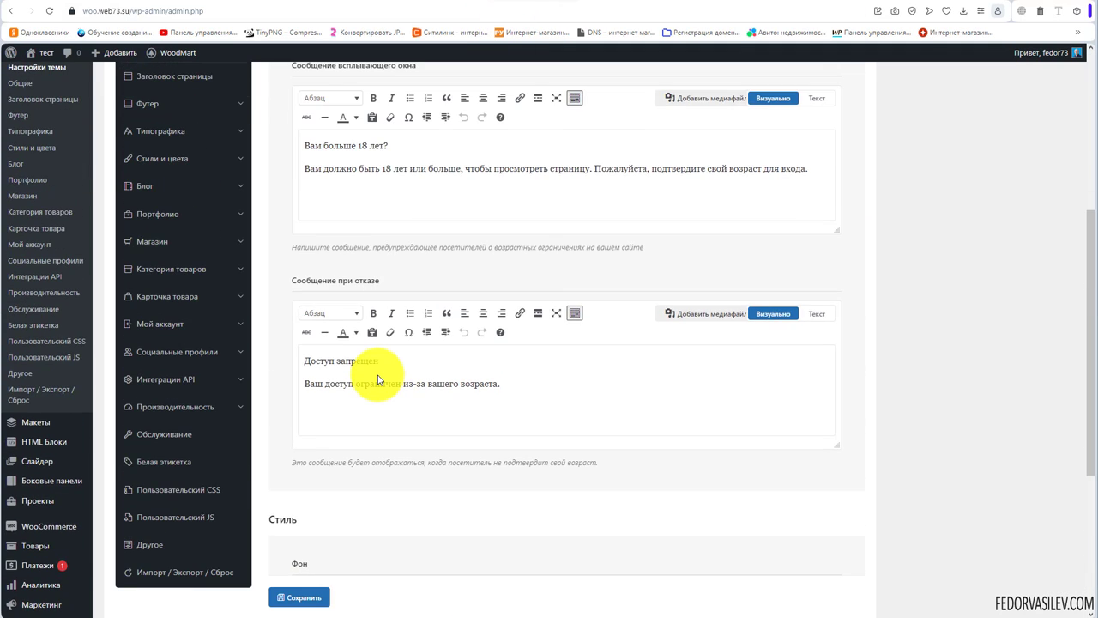
{"action": "scroll", "coordinate": [377, 379], "scroll_direction": "down", "scroll_amount": 3}
{"action": "left_click", "coordinate": [327, 368]}
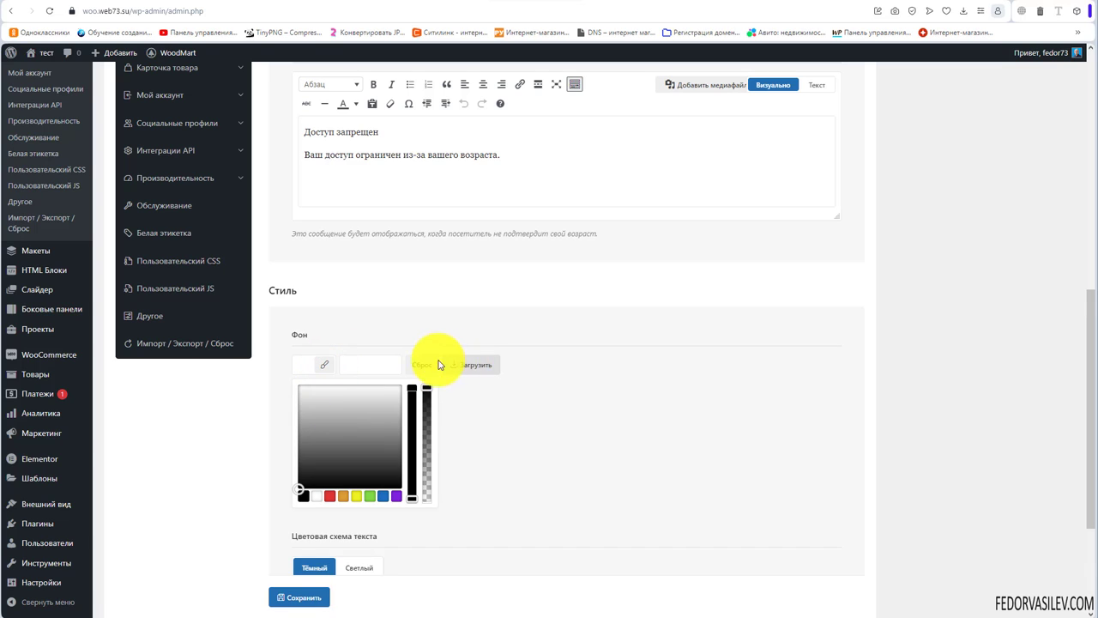
{"action": "left_click", "coordinate": [378, 323]}
{"action": "scroll", "coordinate": [447, 322], "scroll_direction": "down", "scroll_amount": 1}
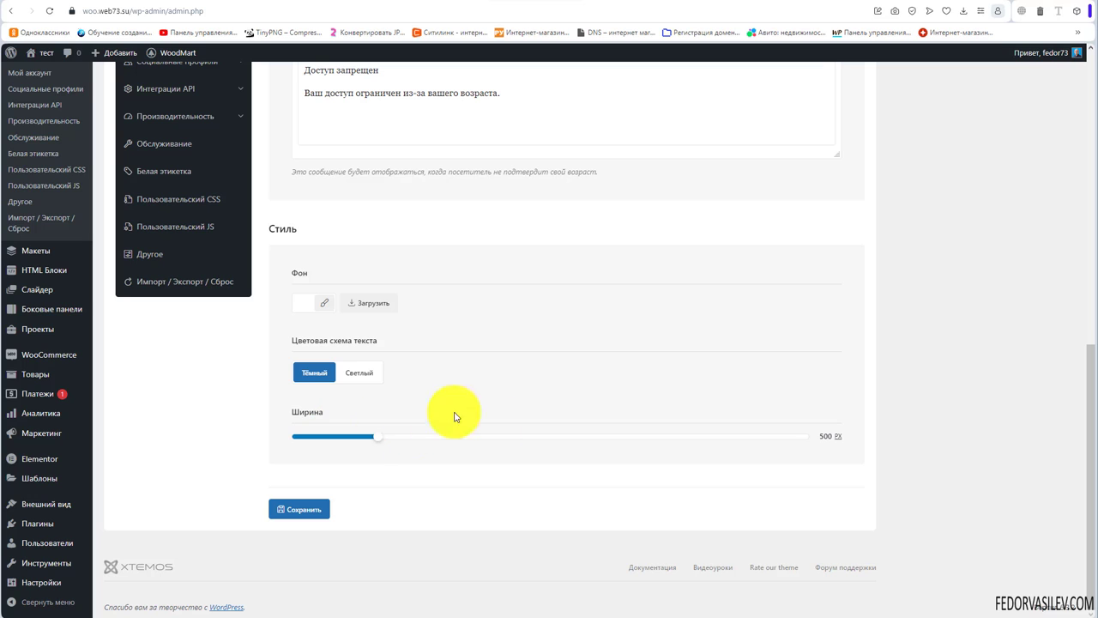
{"action": "scroll", "coordinate": [462, 453], "scroll_direction": "up", "scroll_amount": 8}
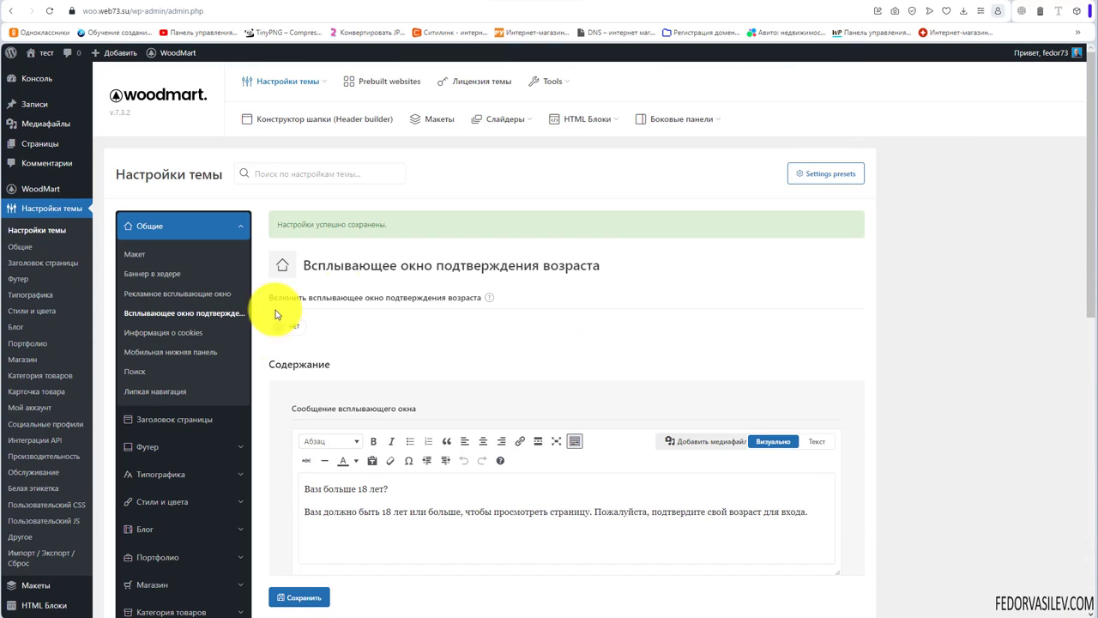
Open the Информация о cookies settings, preview the notice example and enable showing the cookie information
{"action": "left_click", "coordinate": [163, 332]}
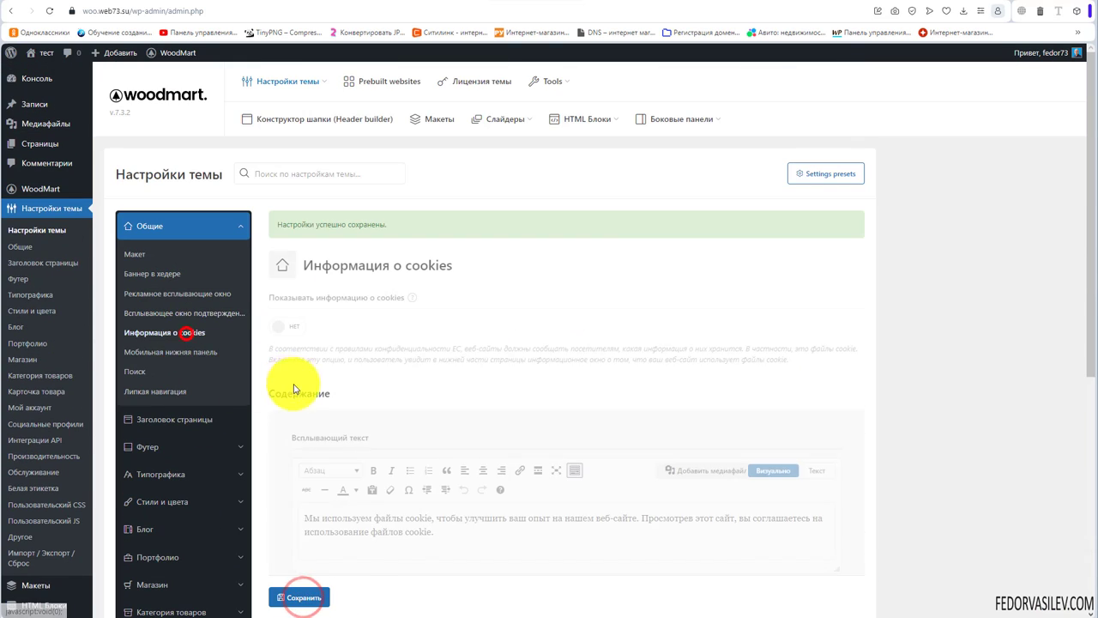
{"action": "scroll", "coordinate": [465, 384], "scroll_direction": "down", "scroll_amount": 2}
{"action": "scroll", "coordinate": [465, 384], "scroll_direction": "up", "scroll_amount": 2}
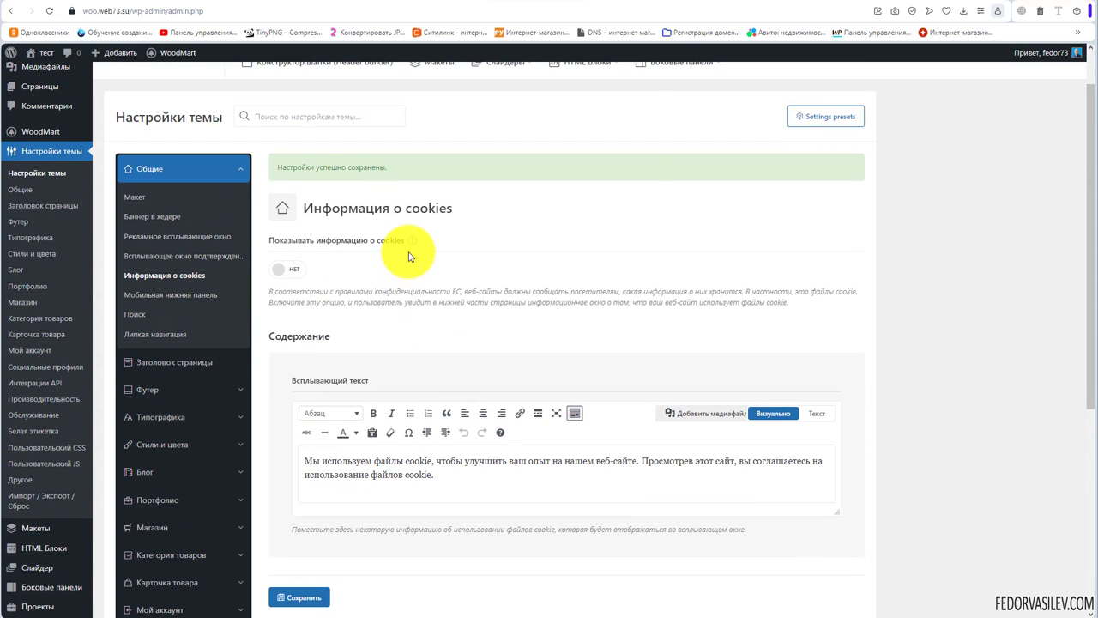
{"action": "mouse_move", "coordinate": [415, 245]}
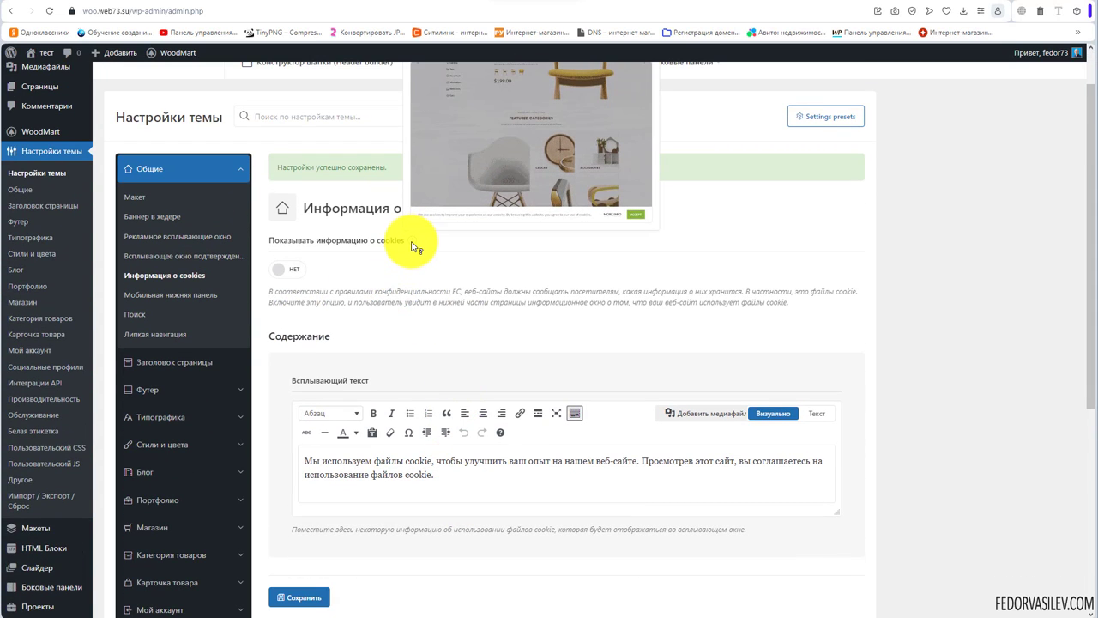
{"action": "left_click", "coordinate": [286, 269]}
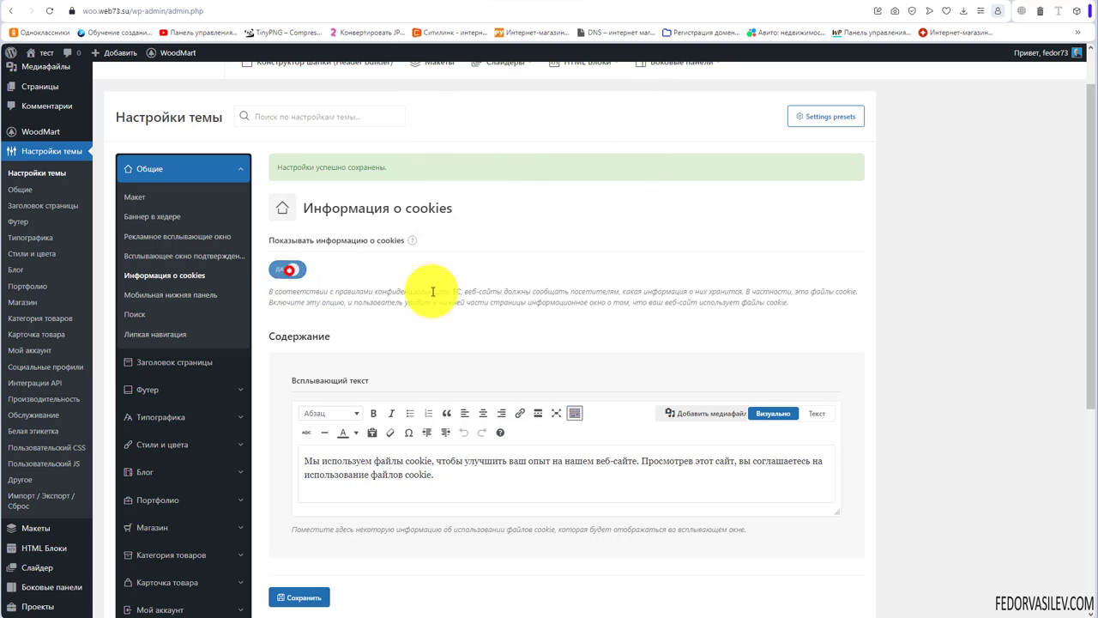
Examine the cookie notice's popup text, details page and cookie version settings
{"action": "triple_click", "coordinate": [462, 463]}
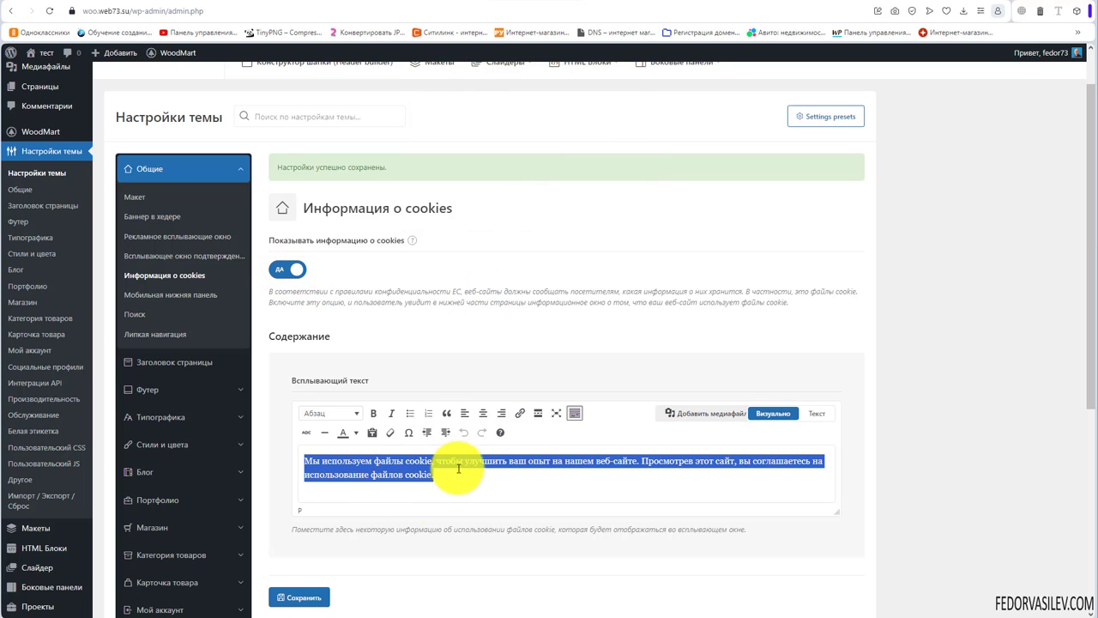
{"action": "scroll", "coordinate": [463, 455], "scroll_direction": "down", "scroll_amount": 3}
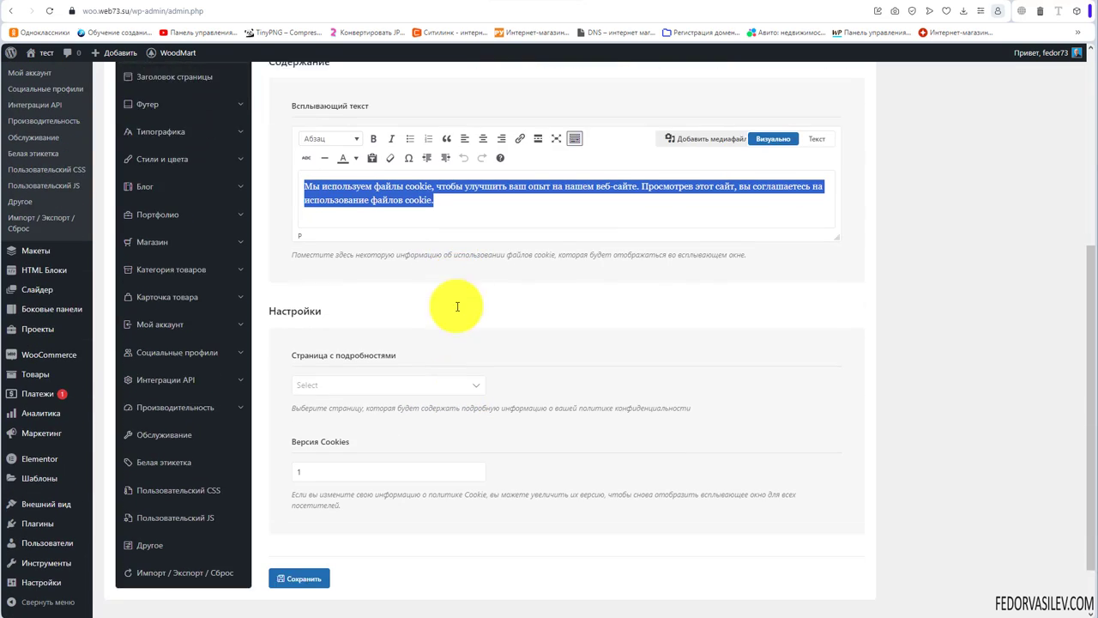
{"action": "scroll", "coordinate": [457, 307], "scroll_direction": "down", "scroll_amount": 1}
{"action": "left_click", "coordinate": [329, 317]}
{"action": "left_click", "coordinate": [532, 301]}
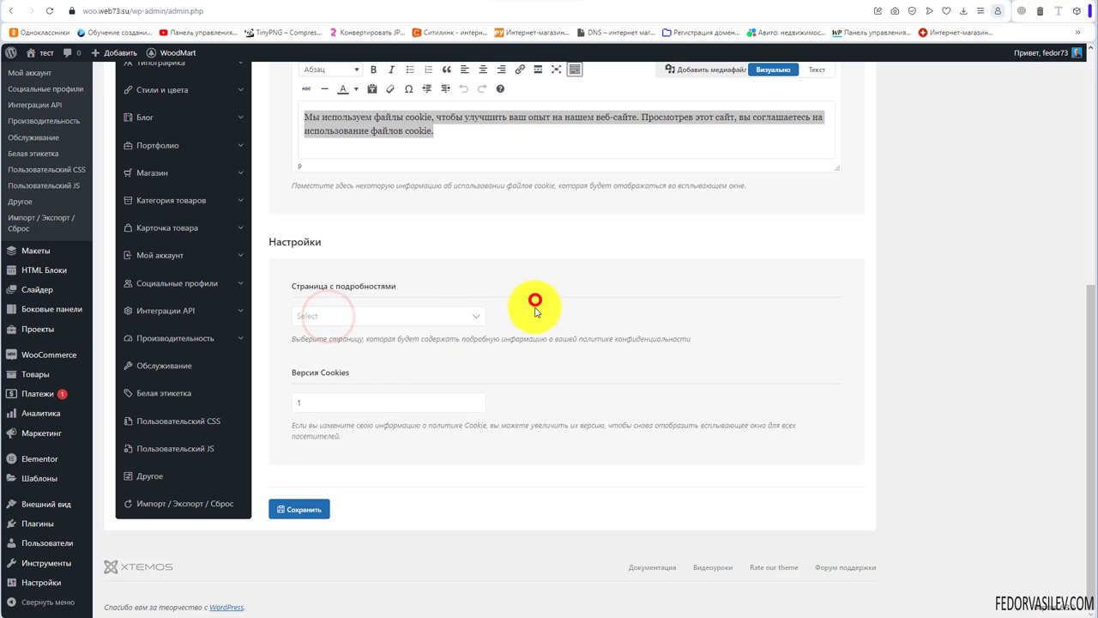
{"action": "scroll", "coordinate": [404, 351], "scroll_direction": "up", "scroll_amount": 2}
{"action": "left_click", "coordinate": [430, 300]}
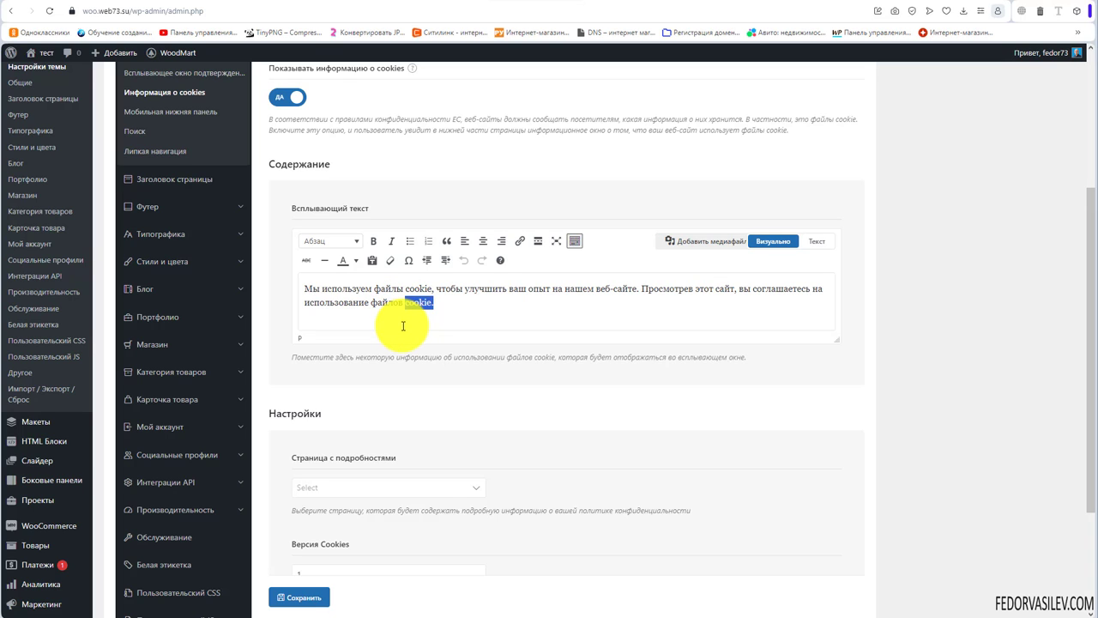
{"action": "scroll", "coordinate": [461, 328], "scroll_direction": "down", "scroll_amount": 2}
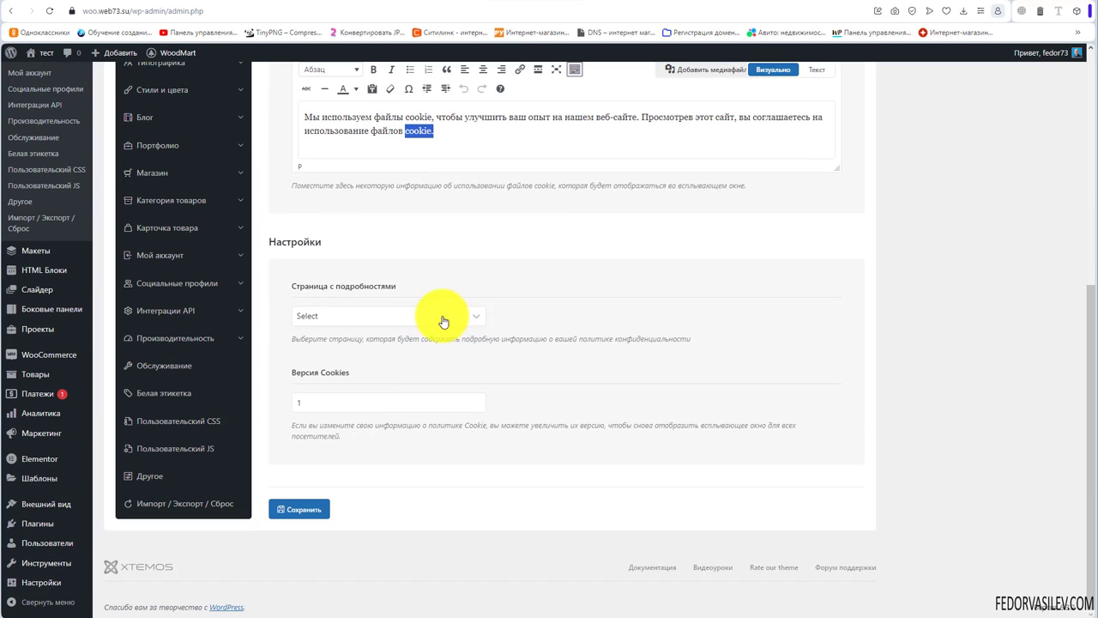
{"action": "scroll", "coordinate": [444, 321], "scroll_direction": "up", "scroll_amount": 3}
{"action": "mouse_move", "coordinate": [34, 98]}
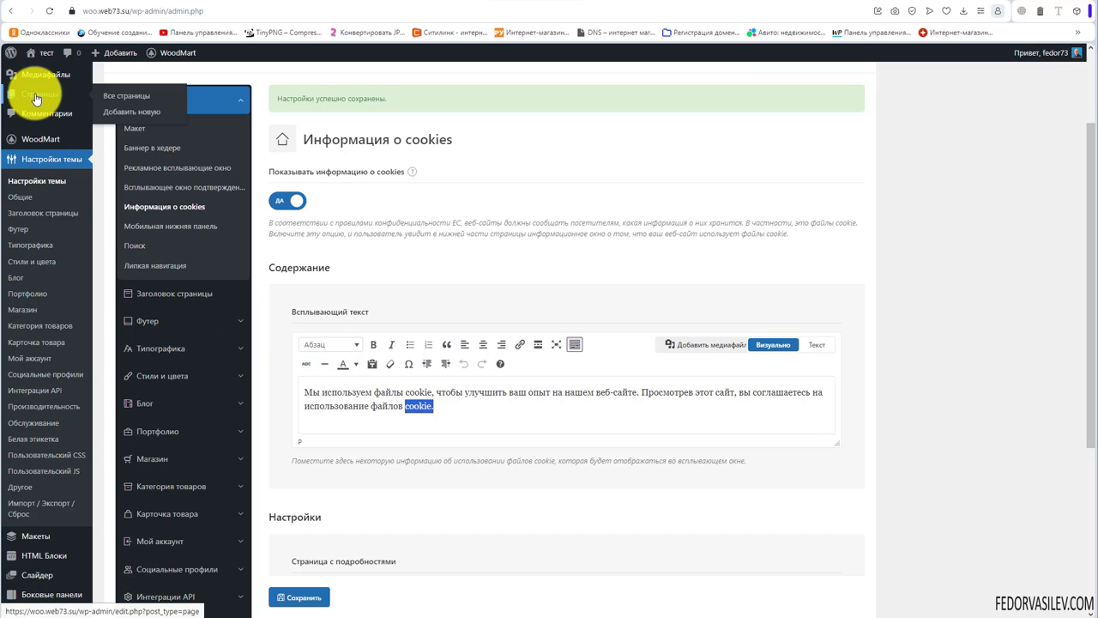
Set the cookie notice's details page (Страница с подробностями) to Корзина, read the cookie version hint and save the settings
{"action": "scroll", "coordinate": [464, 283], "scroll_direction": "down", "scroll_amount": 3}
{"action": "left_click", "coordinate": [475, 315]}
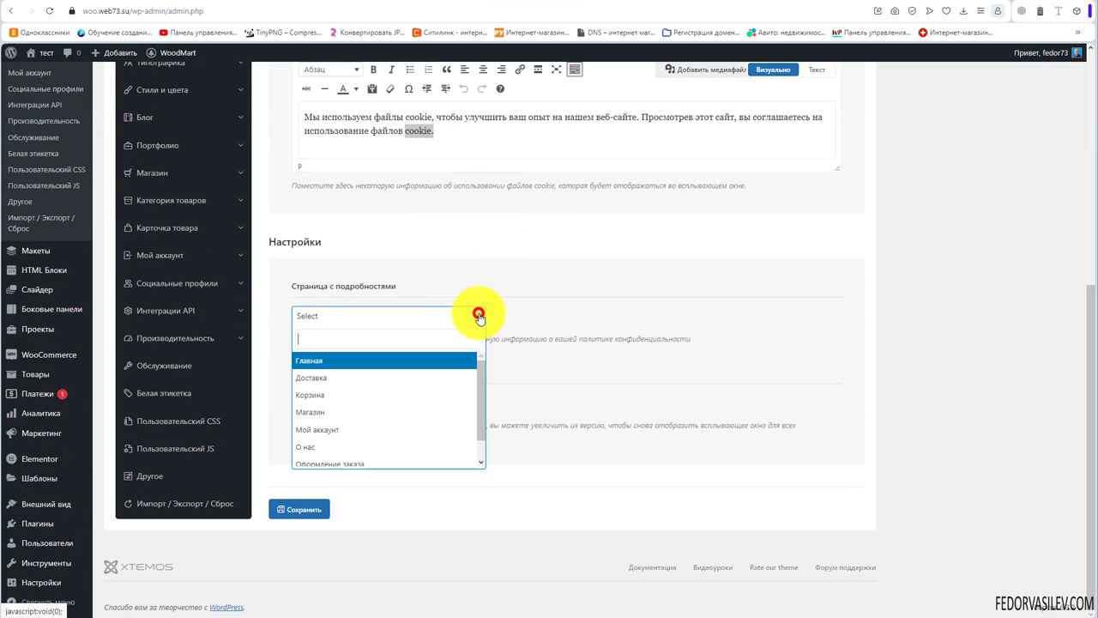
{"action": "left_click", "coordinate": [426, 394]}
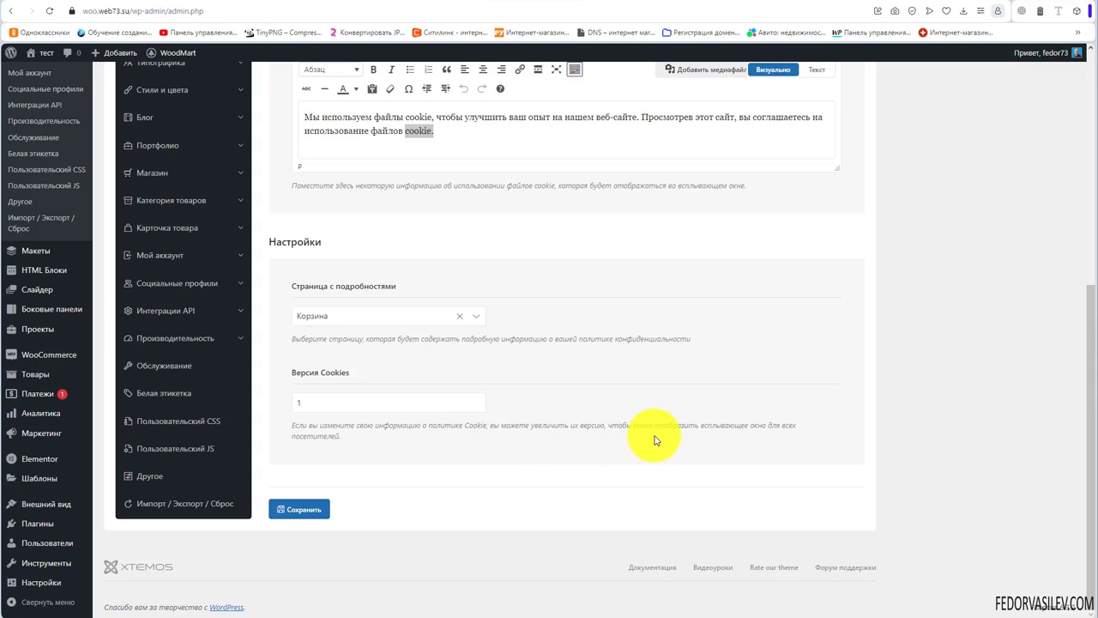
{"action": "left_click_drag", "start_coordinate": [776, 426], "coordinate": [292, 426]}
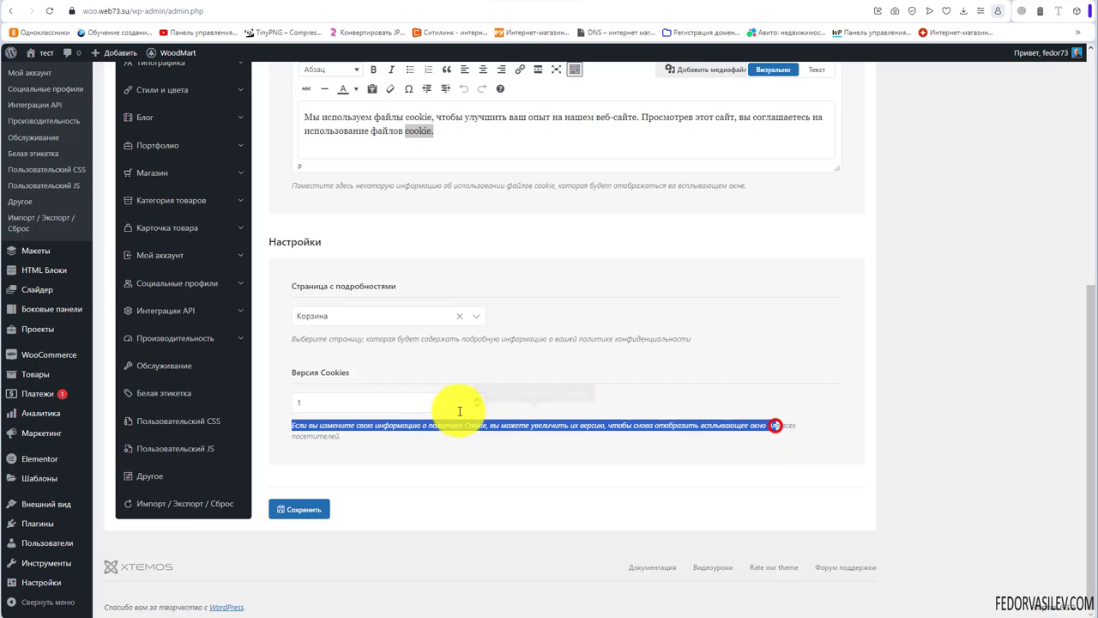
{"action": "left_click", "coordinate": [549, 348]}
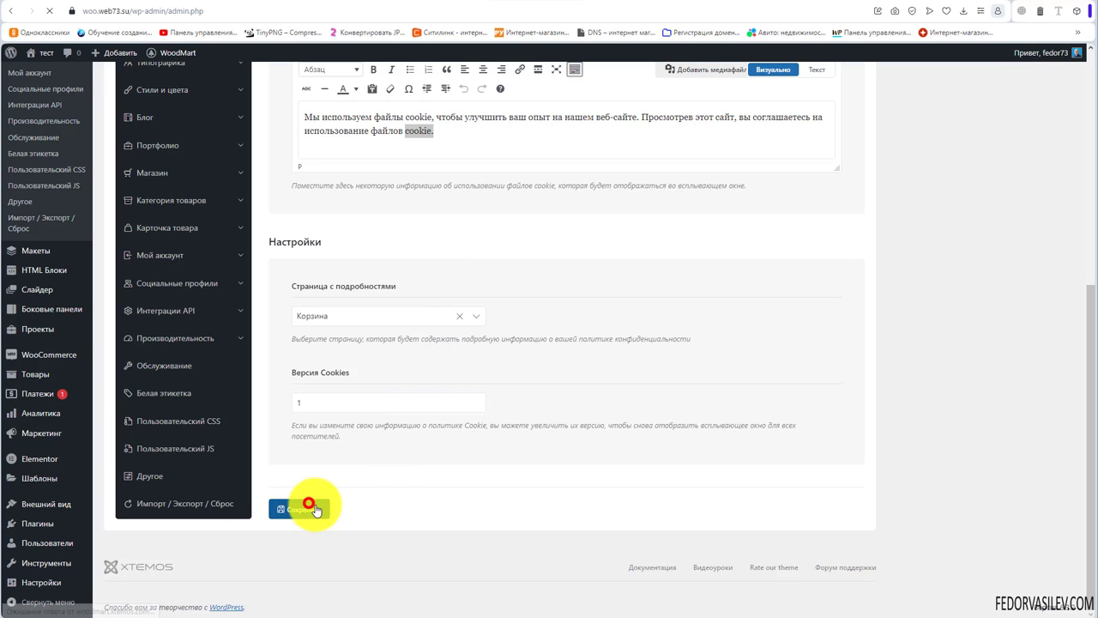
Switch to the storefront's Ноутбук product page, reload it and read the cookie notice
{"action": "left_click", "coordinate": [605, 2]}
{"action": "left_click", "coordinate": [49, 10]}
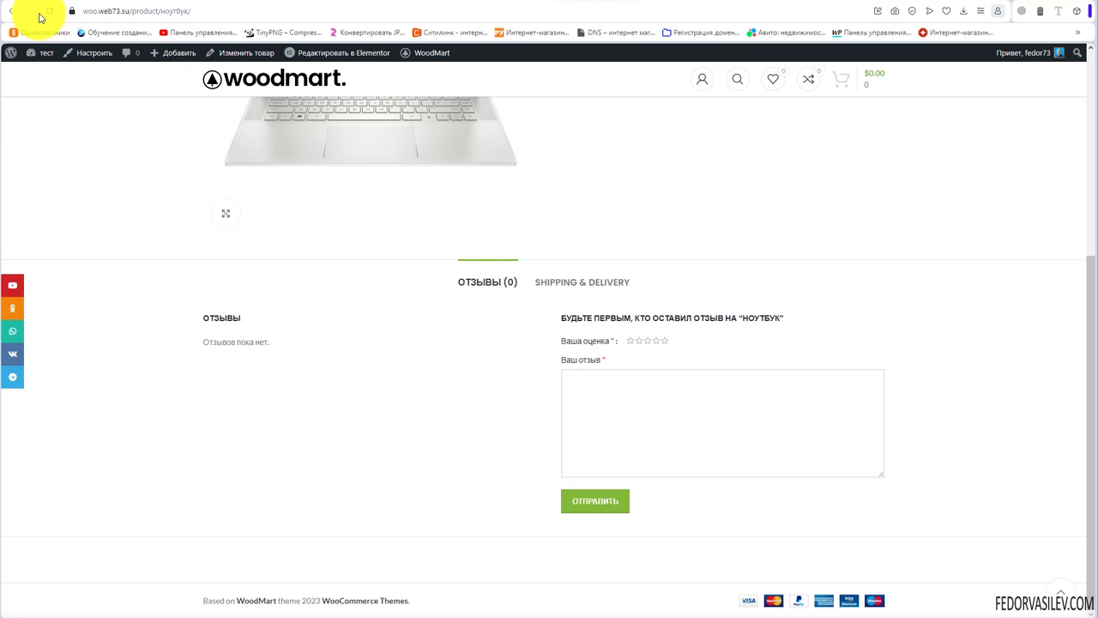
{"action": "left_click", "coordinate": [47, 12]}
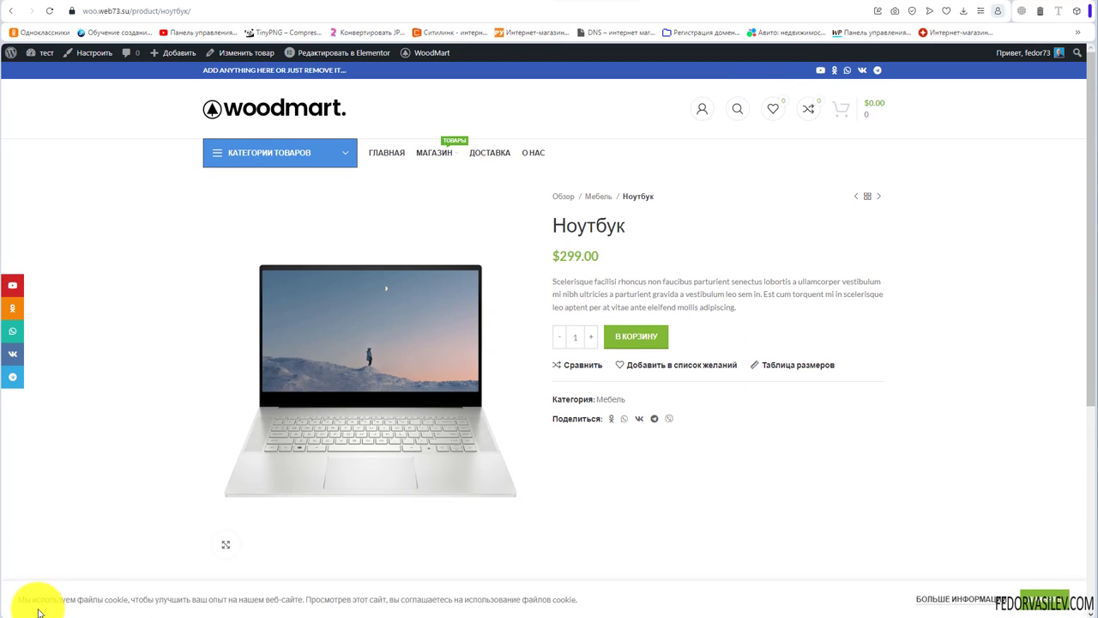
{"action": "left_click_drag", "start_coordinate": [83, 599], "coordinate": [314, 595]}
{"action": "left_click", "coordinate": [623, 512]}
{"action": "scroll", "coordinate": [686, 510], "scroll_direction": "down", "scroll_amount": 5}
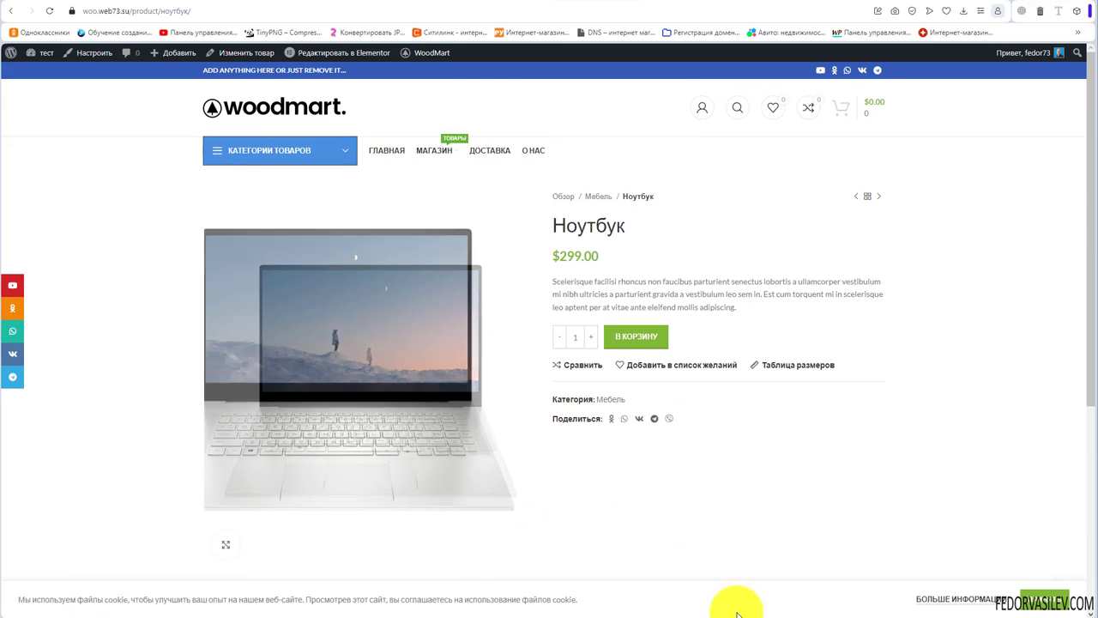
Follow the cookie notice's Больше информации link to its details page, then accept the cookies there
{"action": "left_click", "coordinate": [947, 601]}
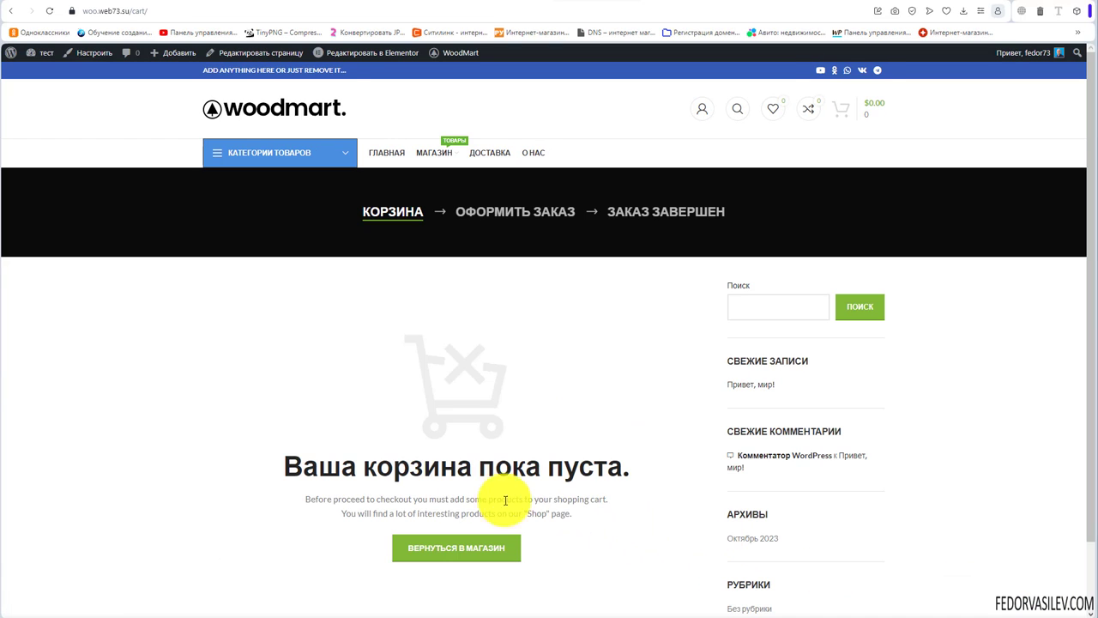
{"action": "scroll", "coordinate": [409, 463], "scroll_direction": "down", "scroll_amount": 1}
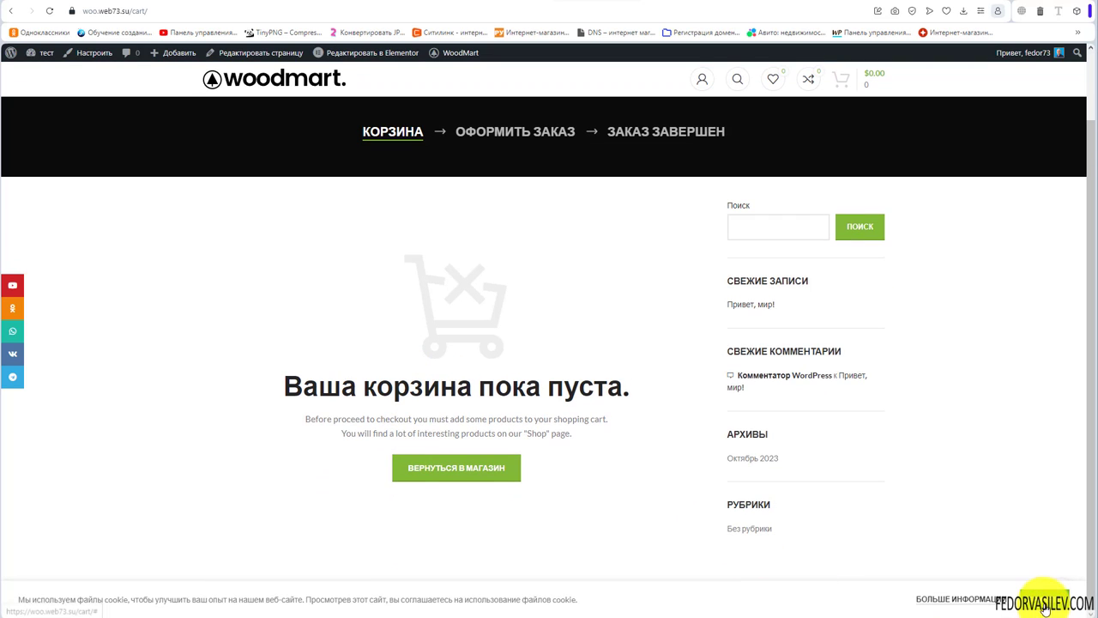
{"action": "left_click", "coordinate": [1045, 606]}
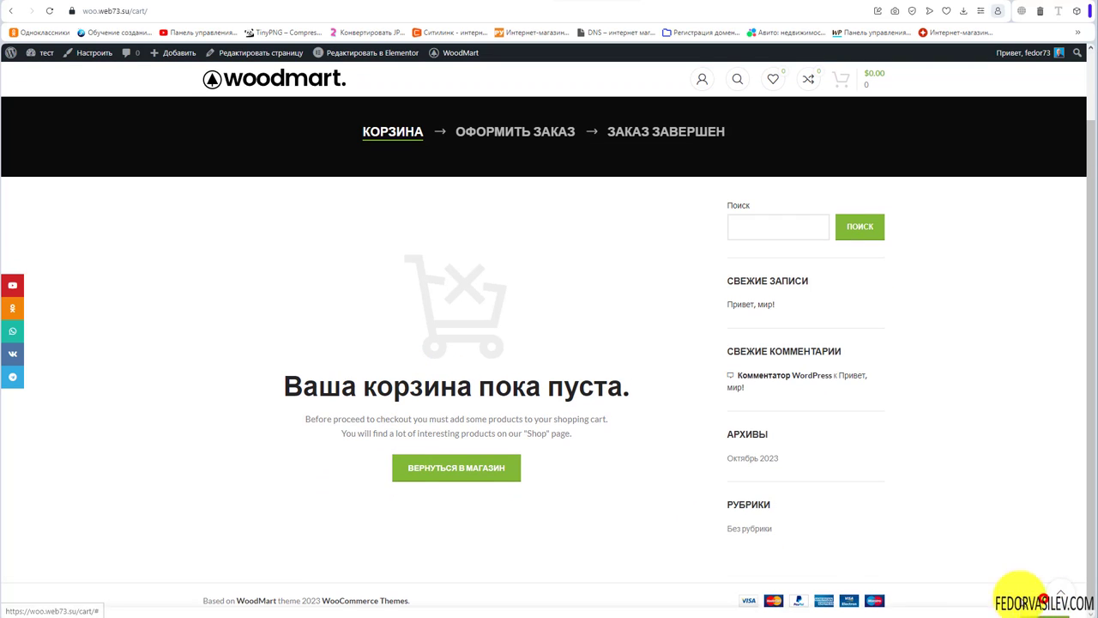
Visit the storefront's home and Магазин pages and look through them to check whether the cookie notice still appears
{"action": "scroll", "coordinate": [215, 189], "scroll_direction": "up", "scroll_amount": 2}
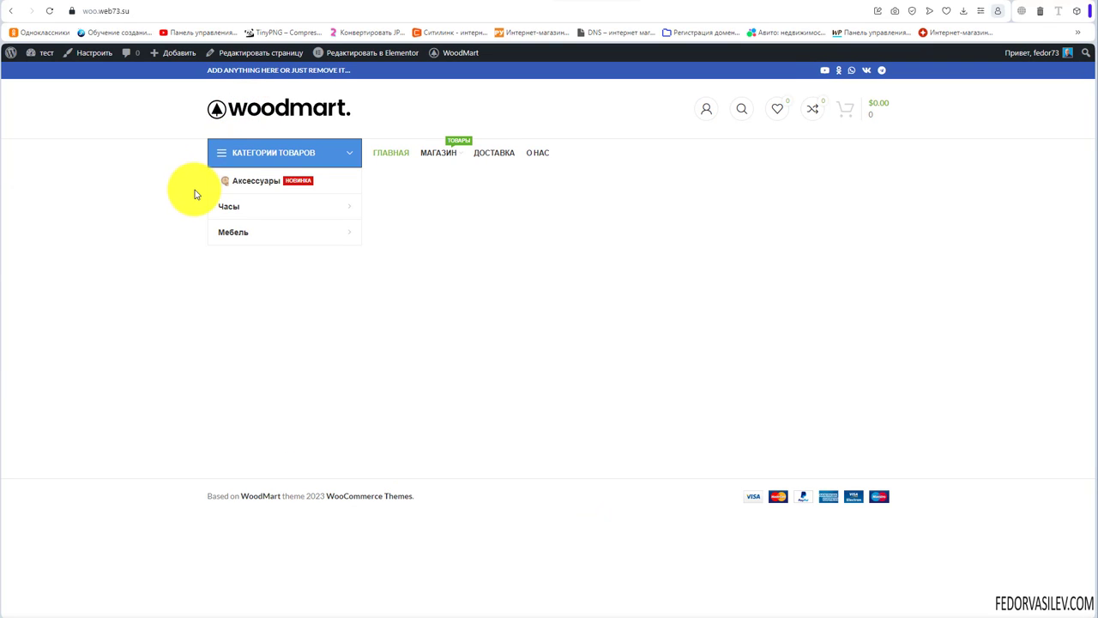
{"action": "left_click", "coordinate": [439, 153]}
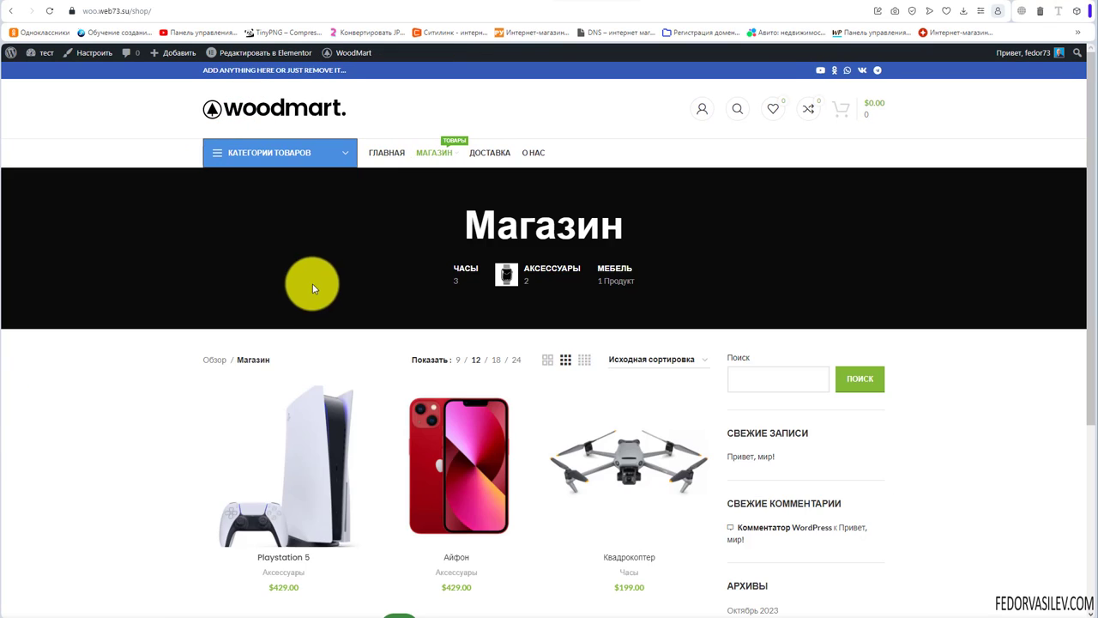
{"action": "scroll", "coordinate": [309, 288], "scroll_direction": "down", "scroll_amount": 3}
{"action": "scroll", "coordinate": [296, 289], "scroll_direction": "up", "scroll_amount": 2}
{"action": "scroll", "coordinate": [296, 289], "scroll_direction": "down", "scroll_amount": 2}
{"action": "scroll", "coordinate": [301, 292], "scroll_direction": "up", "scroll_amount": 2}
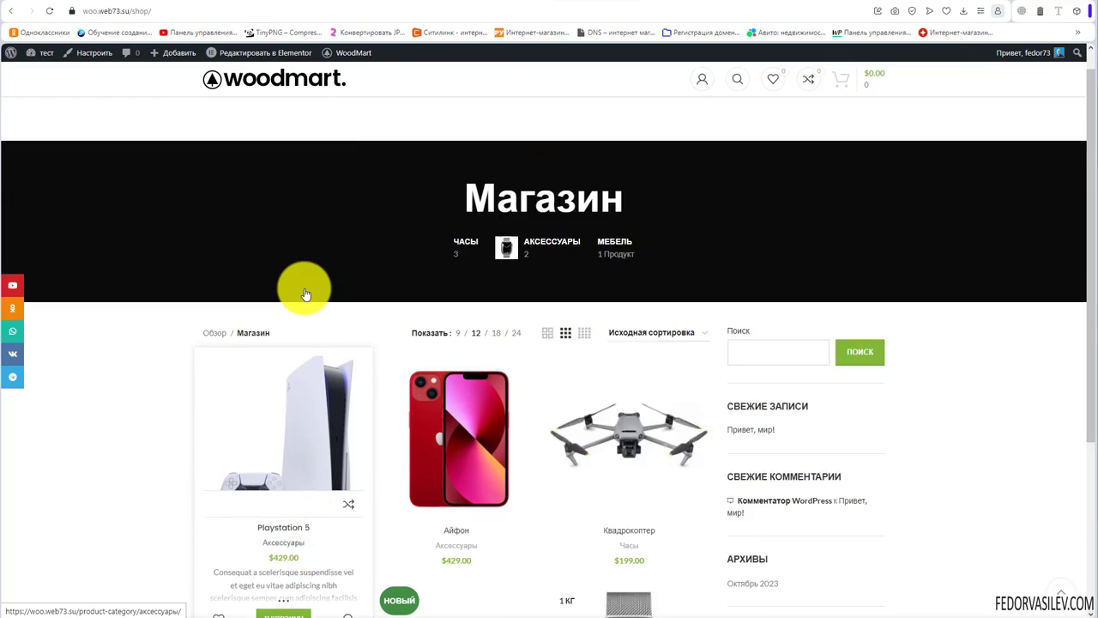
{"action": "scroll", "coordinate": [302, 292], "scroll_direction": "down", "scroll_amount": 3}
{"action": "scroll", "coordinate": [344, 480], "scroll_direction": "up", "scroll_amount": 4}
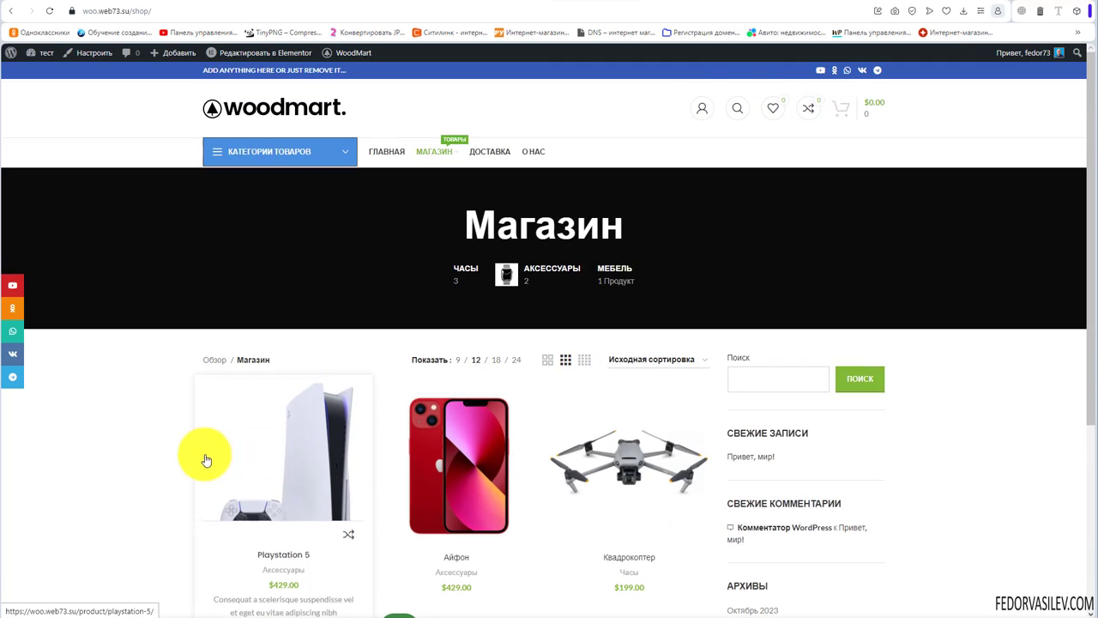
{"action": "scroll", "coordinate": [206, 461], "scroll_direction": "down", "scroll_amount": 3}
{"action": "scroll", "coordinate": [216, 412], "scroll_direction": "up", "scroll_amount": 4}
Return to the cookie settings in the theme options, review the popup text, set the cookie version to 2 and save
{"action": "left_click", "coordinate": [515, 3]}
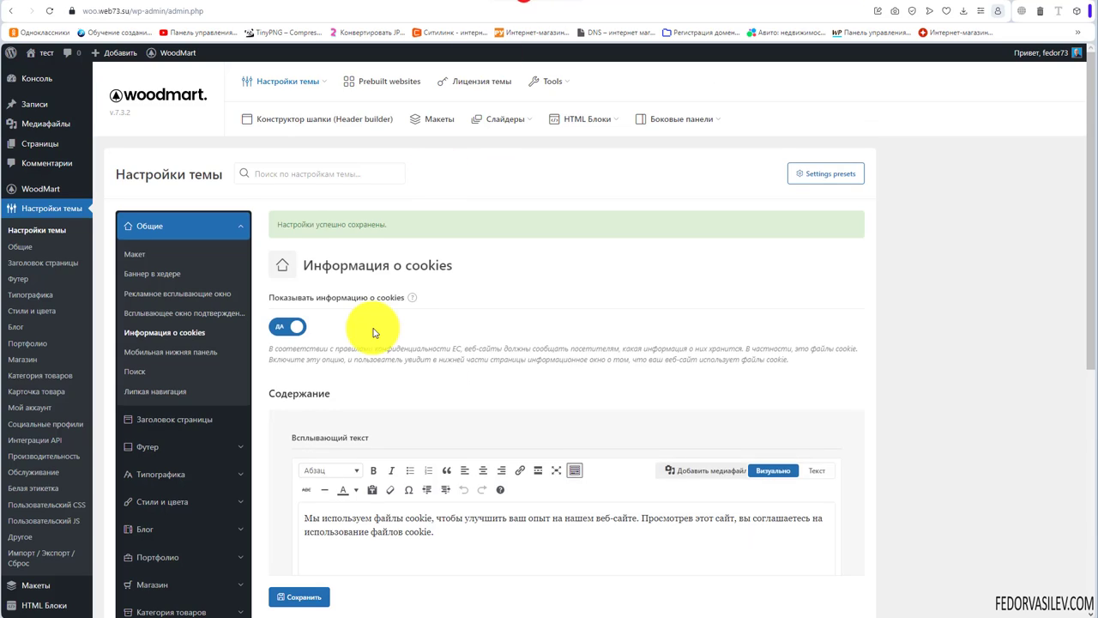
{"action": "scroll", "coordinate": [373, 332], "scroll_direction": "down", "scroll_amount": 5}
{"action": "scroll", "coordinate": [368, 380], "scroll_direction": "up", "scroll_amount": 3}
{"action": "triple_click", "coordinate": [443, 364]}
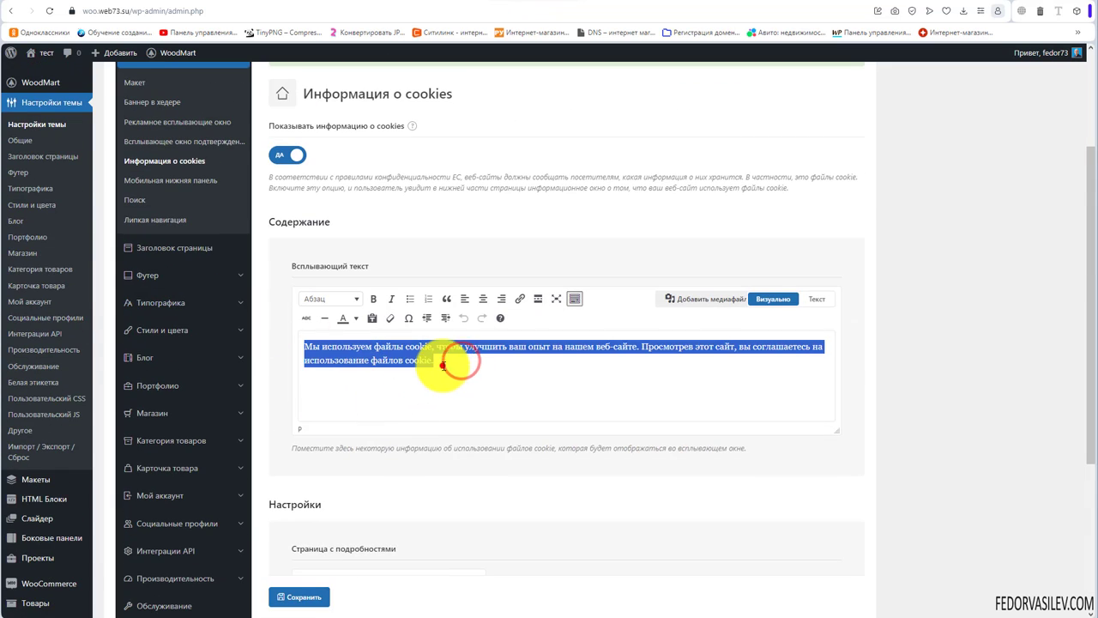
{"action": "scroll", "coordinate": [442, 364], "scroll_direction": "down", "scroll_amount": 3}
{"action": "double_click", "coordinate": [314, 406]}
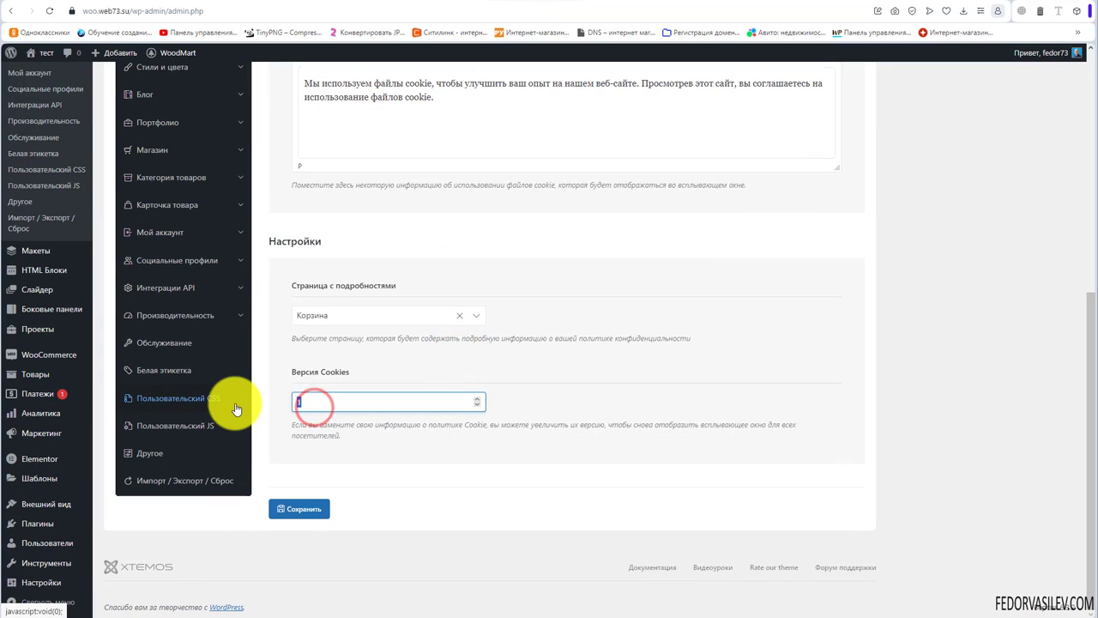
{"action": "type", "text": "2"}
{"action": "left_click", "coordinate": [289, 503]}
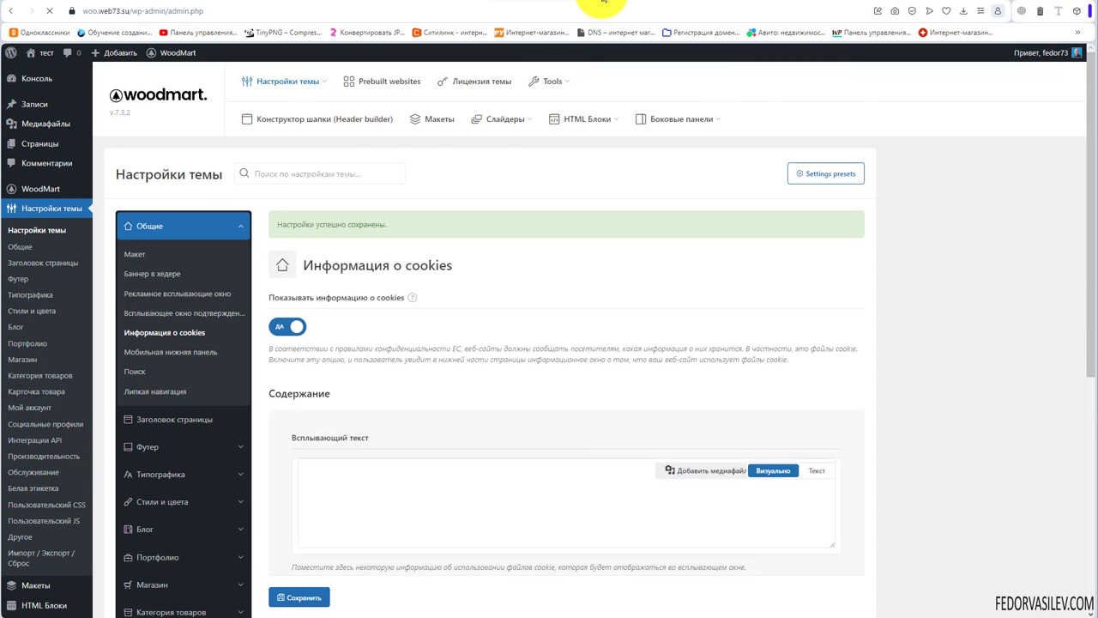
Reload the storefront's Магазин page and examine the cookie notice while looking through the products
{"action": "left_click", "coordinate": [592, 7]}
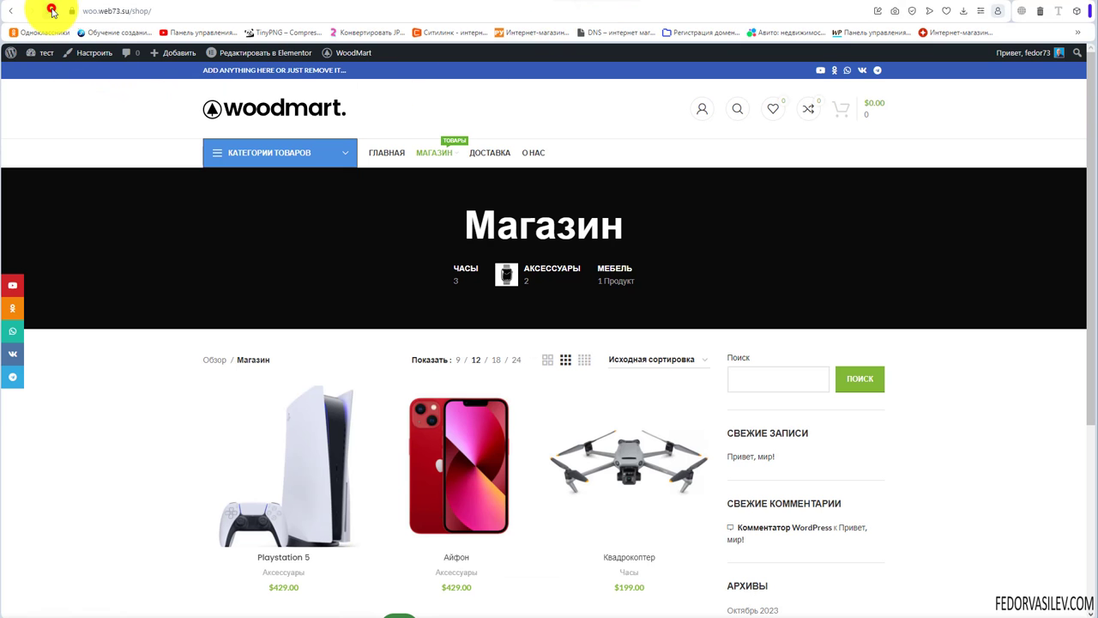
{"action": "left_click", "coordinate": [52, 11]}
{"action": "scroll", "coordinate": [595, 197], "scroll_direction": "down", "scroll_amount": 4}
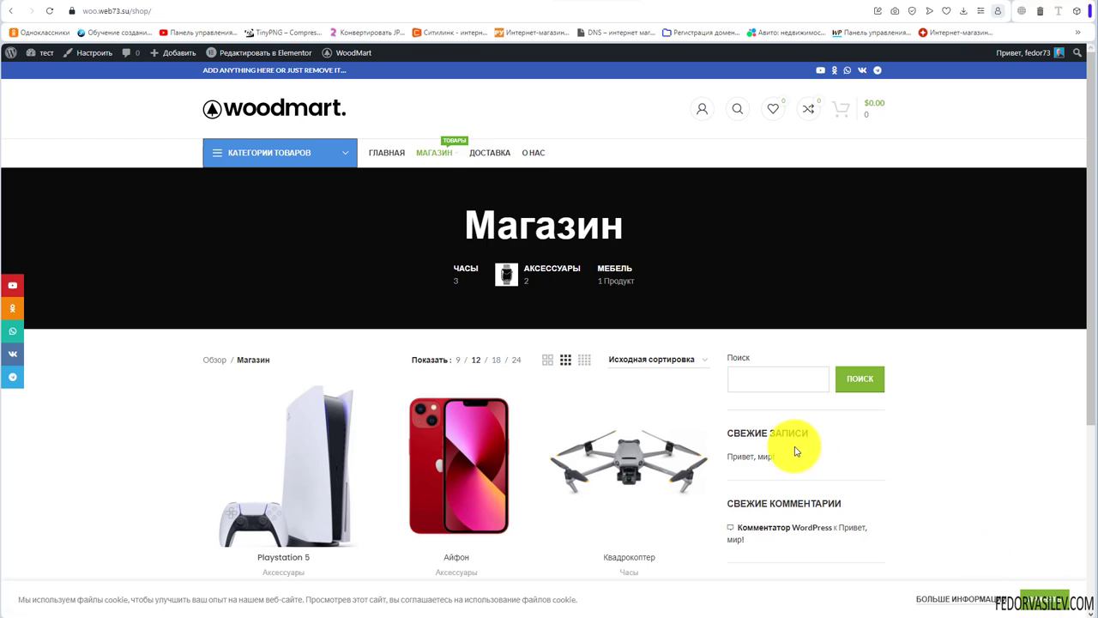
{"action": "scroll", "coordinate": [788, 346], "scroll_direction": "down", "scroll_amount": 1}
{"action": "scroll", "coordinate": [788, 346], "scroll_direction": "down", "scroll_amount": 3}
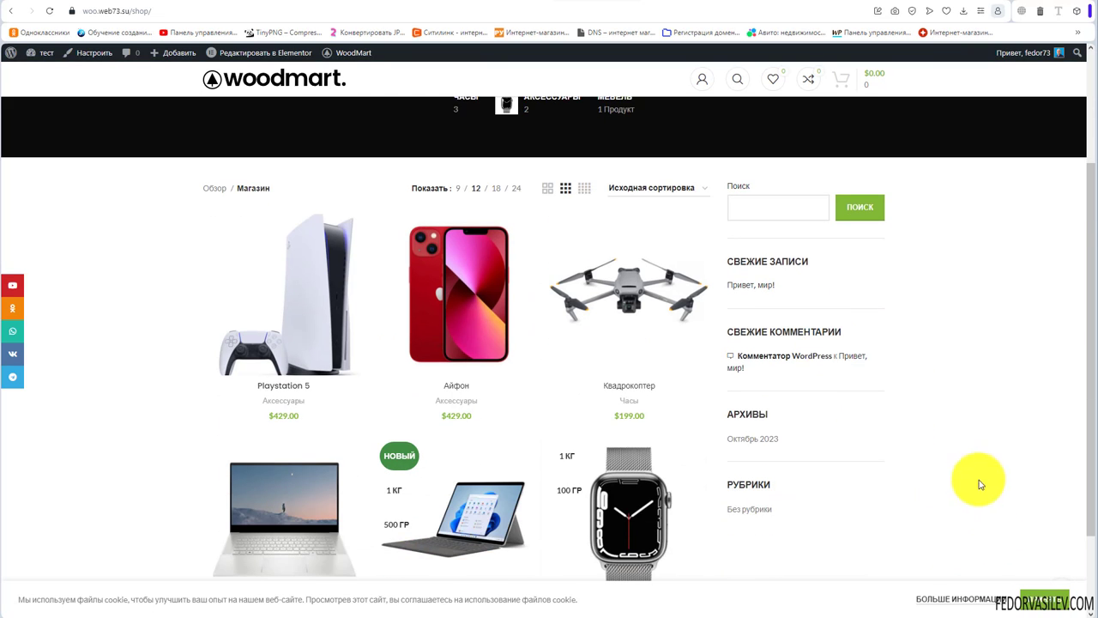
{"action": "left_click_drag", "start_coordinate": [115, 599], "coordinate": [196, 599]}
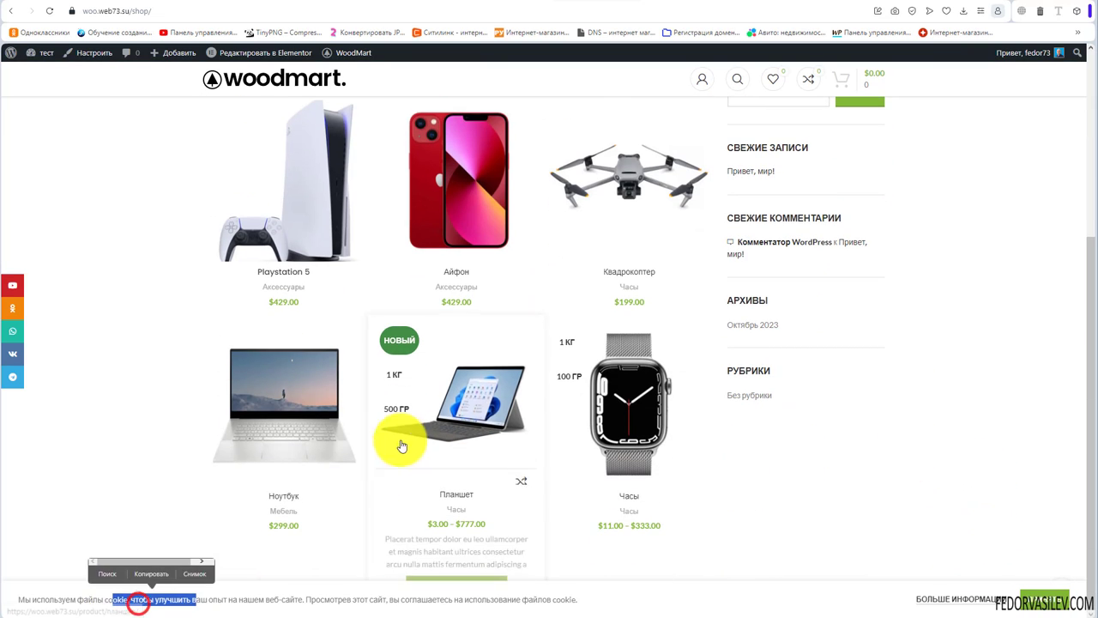
{"action": "scroll", "coordinate": [429, 395], "scroll_direction": "up", "scroll_amount": 3}
{"action": "left_click", "coordinate": [421, 601]}
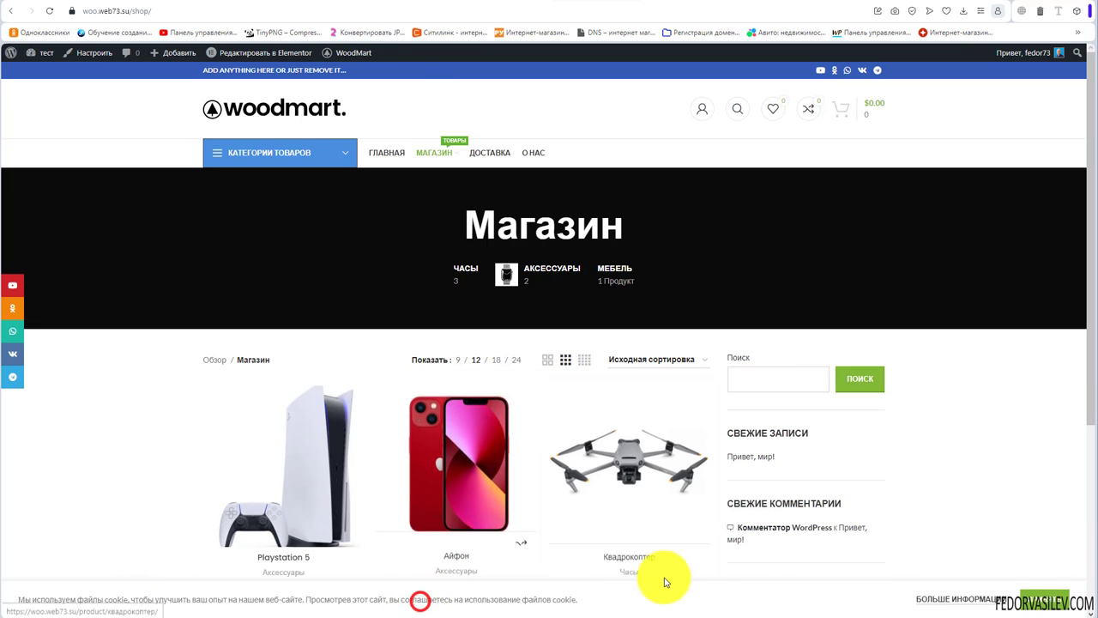
Open the developer tools' mobile preview of the Магазин page and inspect how the cookie notice displays
{"action": "key", "text": "ctrl+shift+i"}
{"action": "scroll", "coordinate": [306, 146], "scroll_direction": "down", "scroll_amount": 3}
{"action": "scroll", "coordinate": [307, 163], "scroll_direction": "down", "scroll_amount": 2}
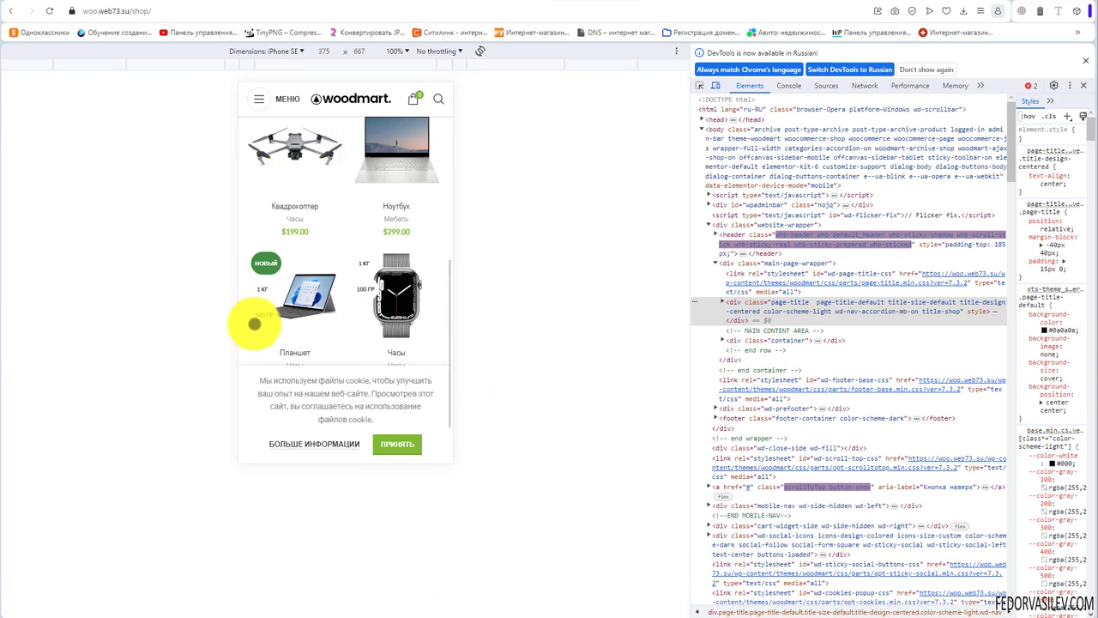